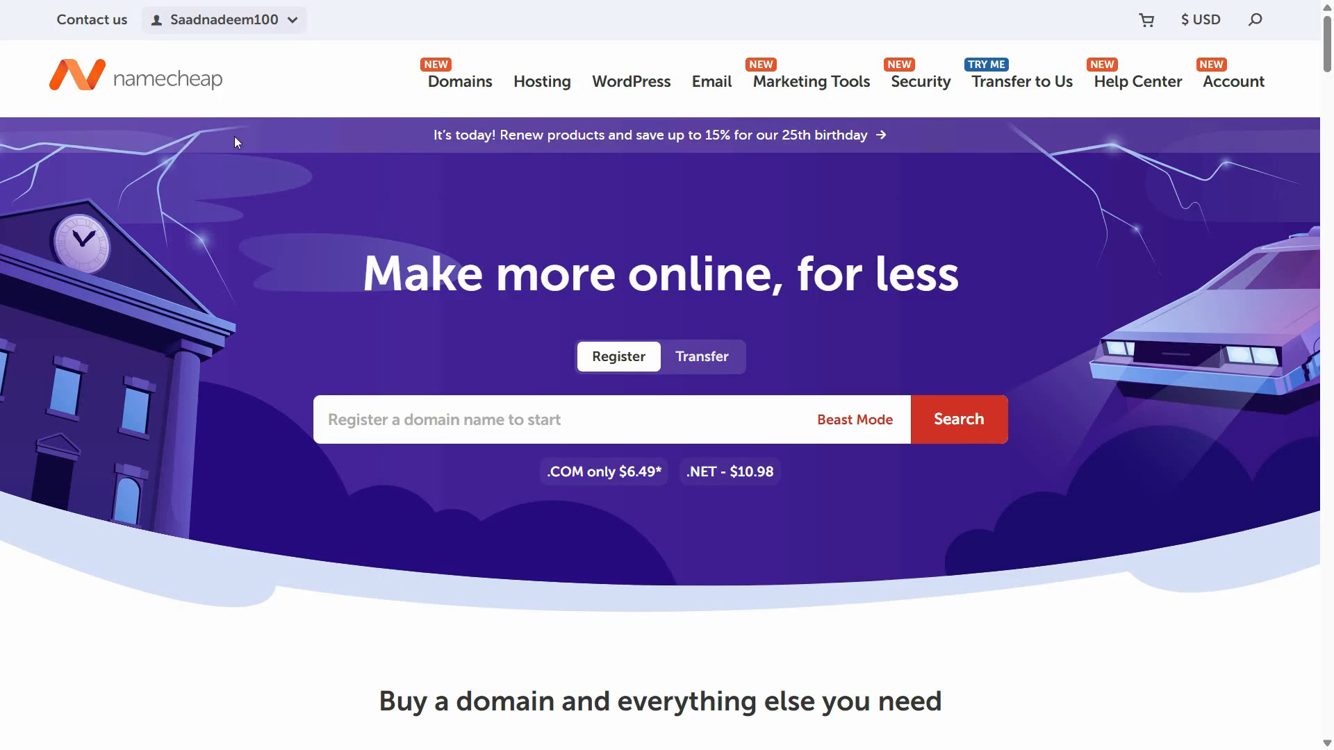
Step: Bring up the account dropdown from the username at the top of the Namecheap home page
mouse_move(277, 28)
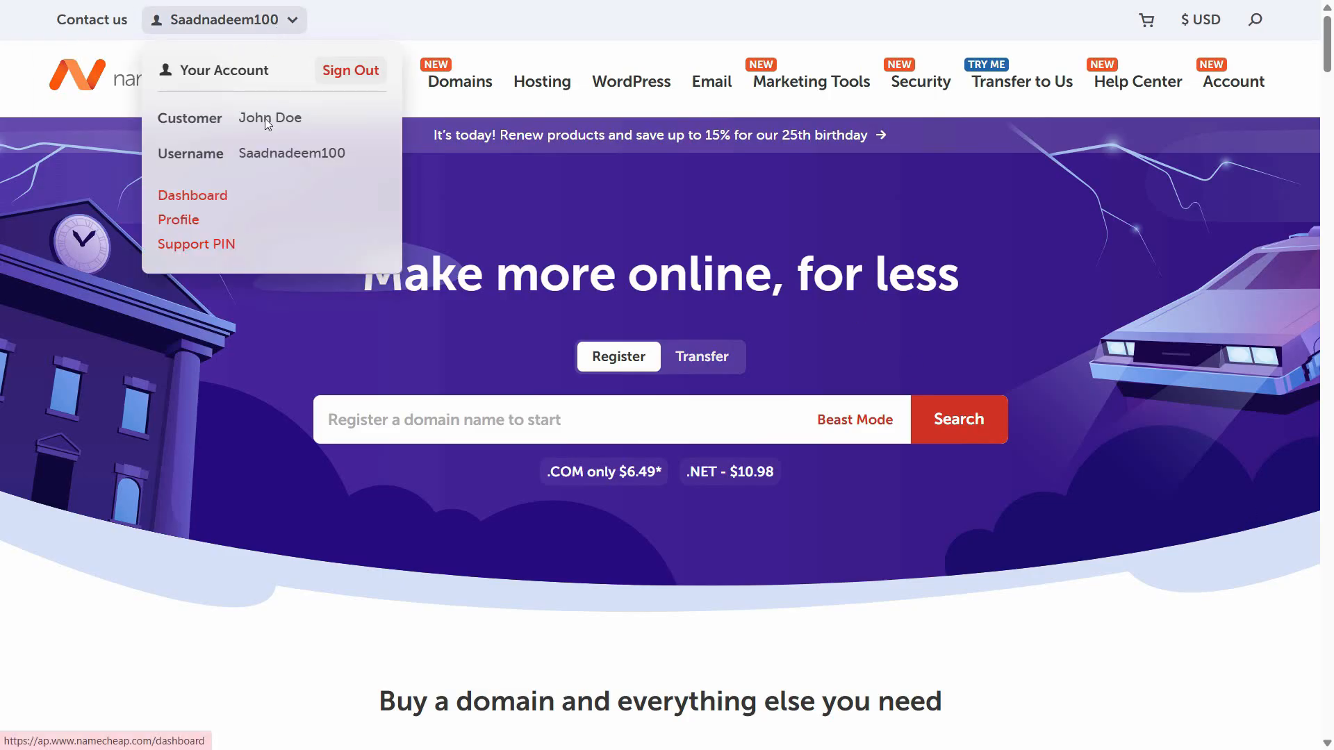
Step: Go to the Dashboard's Domain List and open MANAGE for upskillvideos.com
click(212, 196)
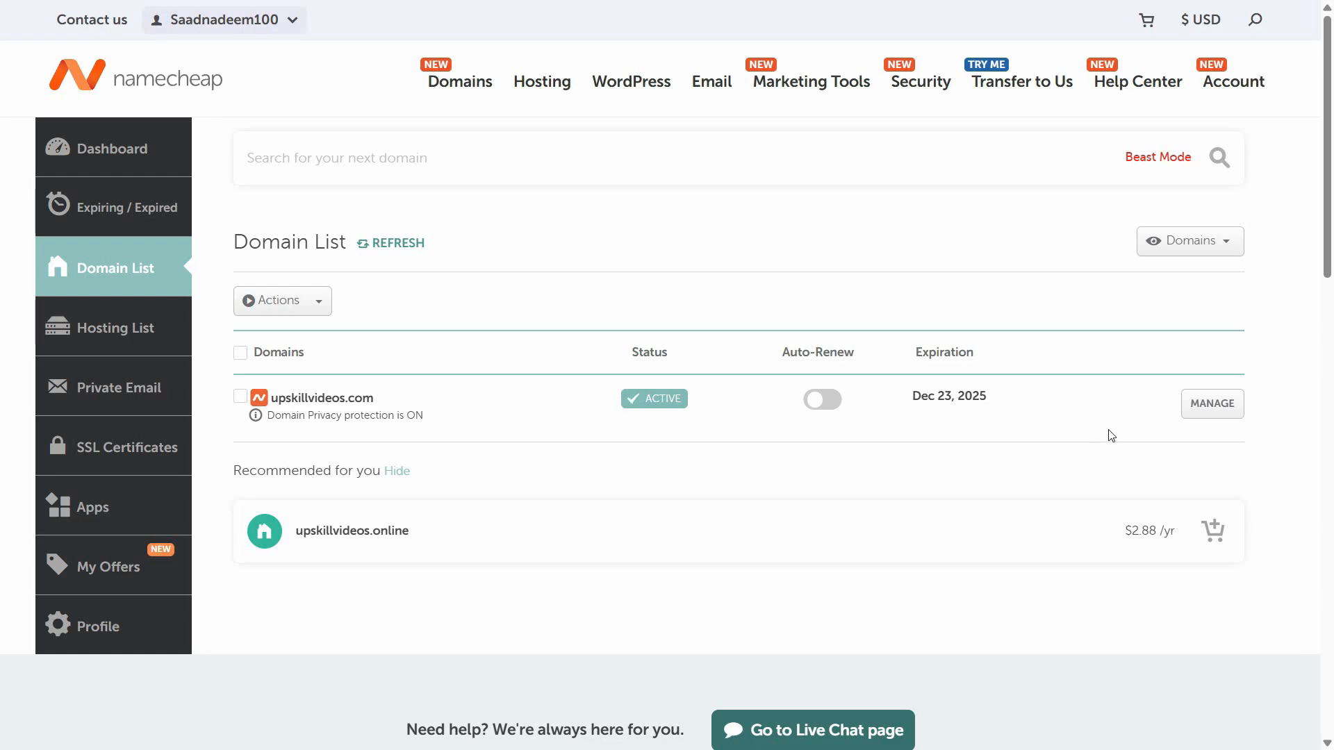
click(1215, 407)
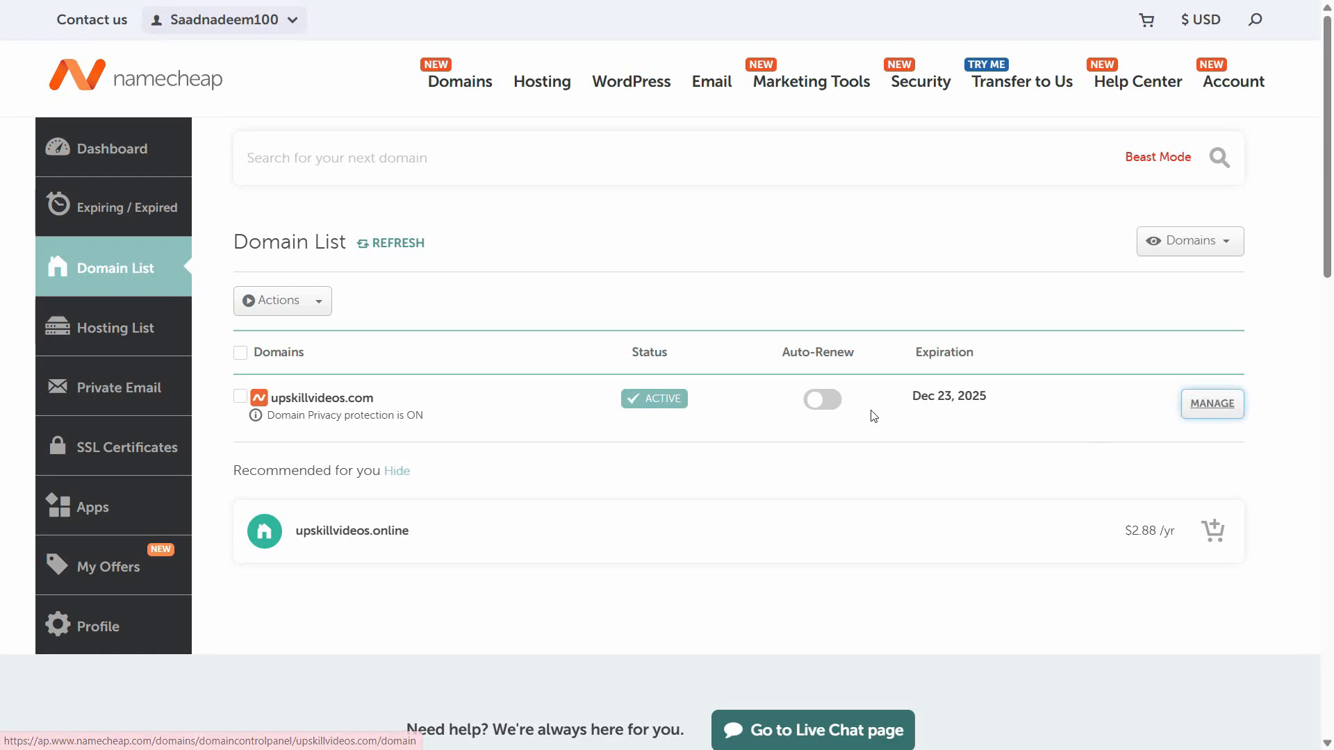
scroll(560, 426, down, 7)
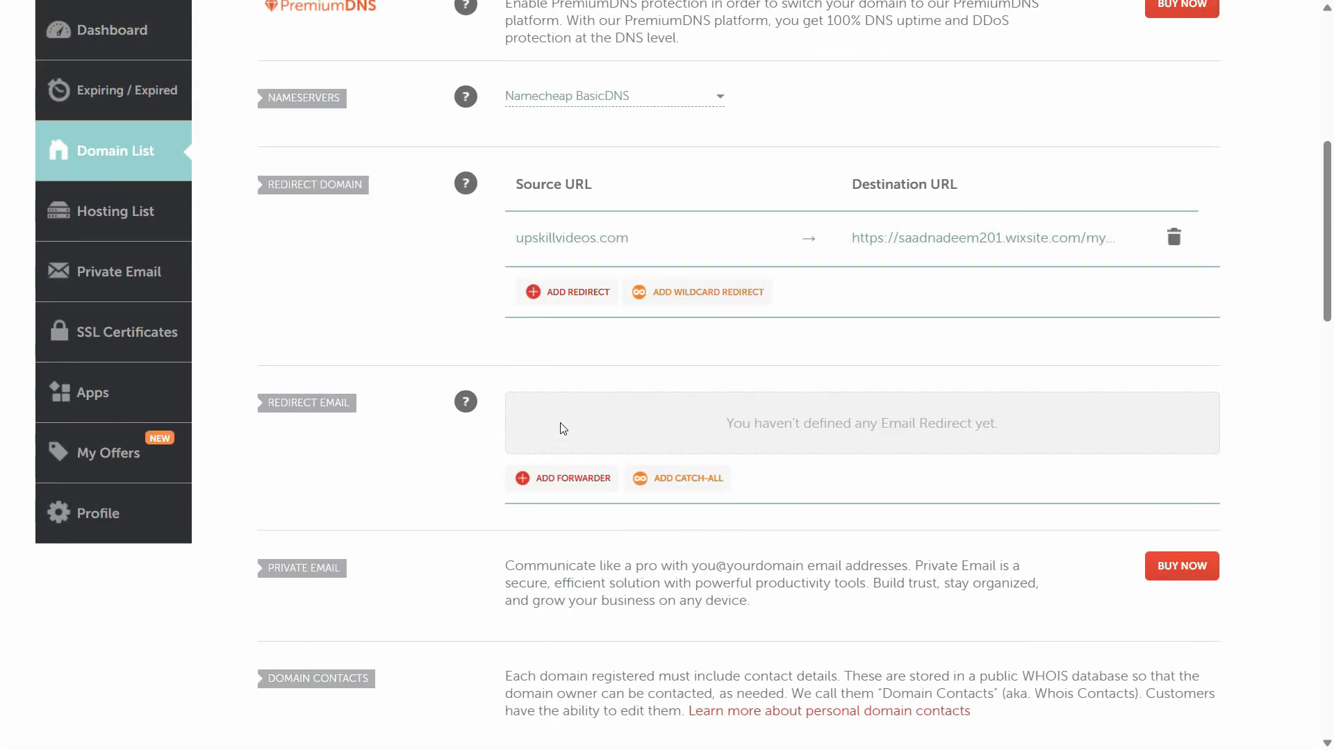
scroll(563, 428, up, 7)
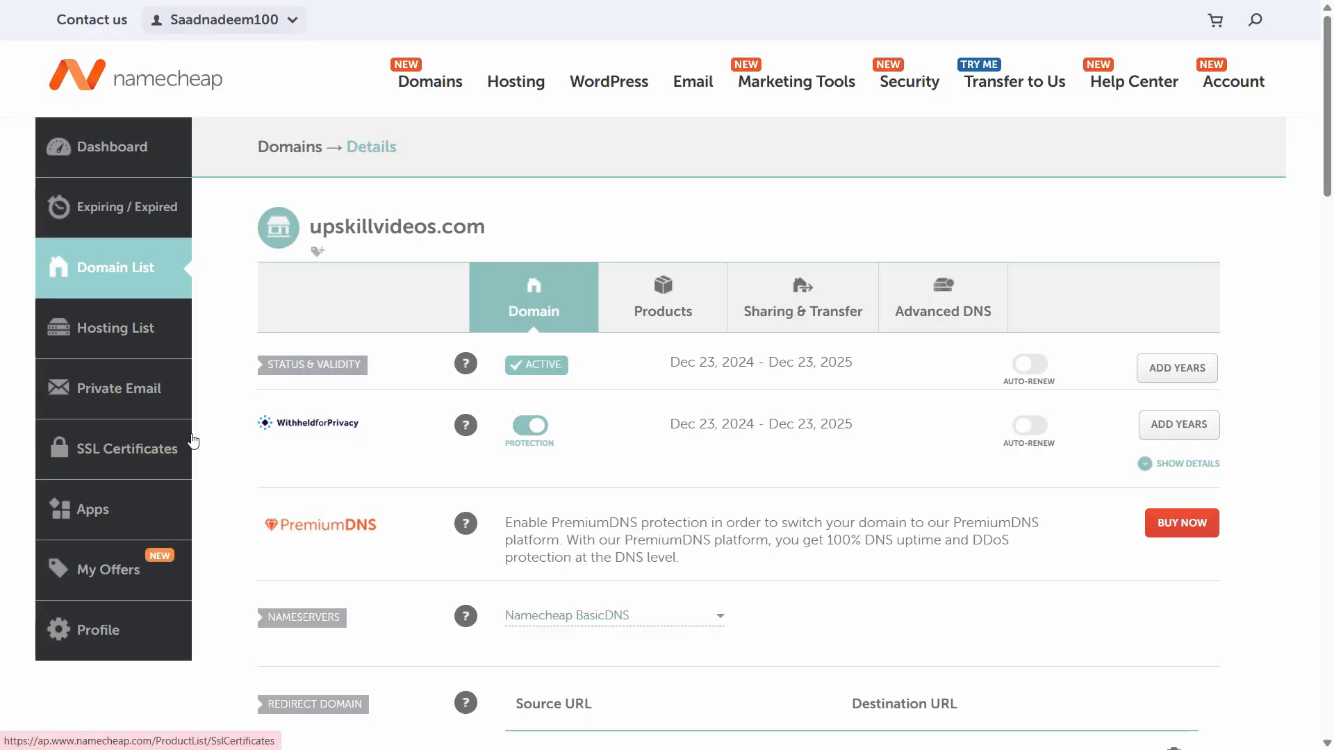
Step: Open the domain's Private Email section and highlight the 'first 2 months for free' offer
click(119, 388)
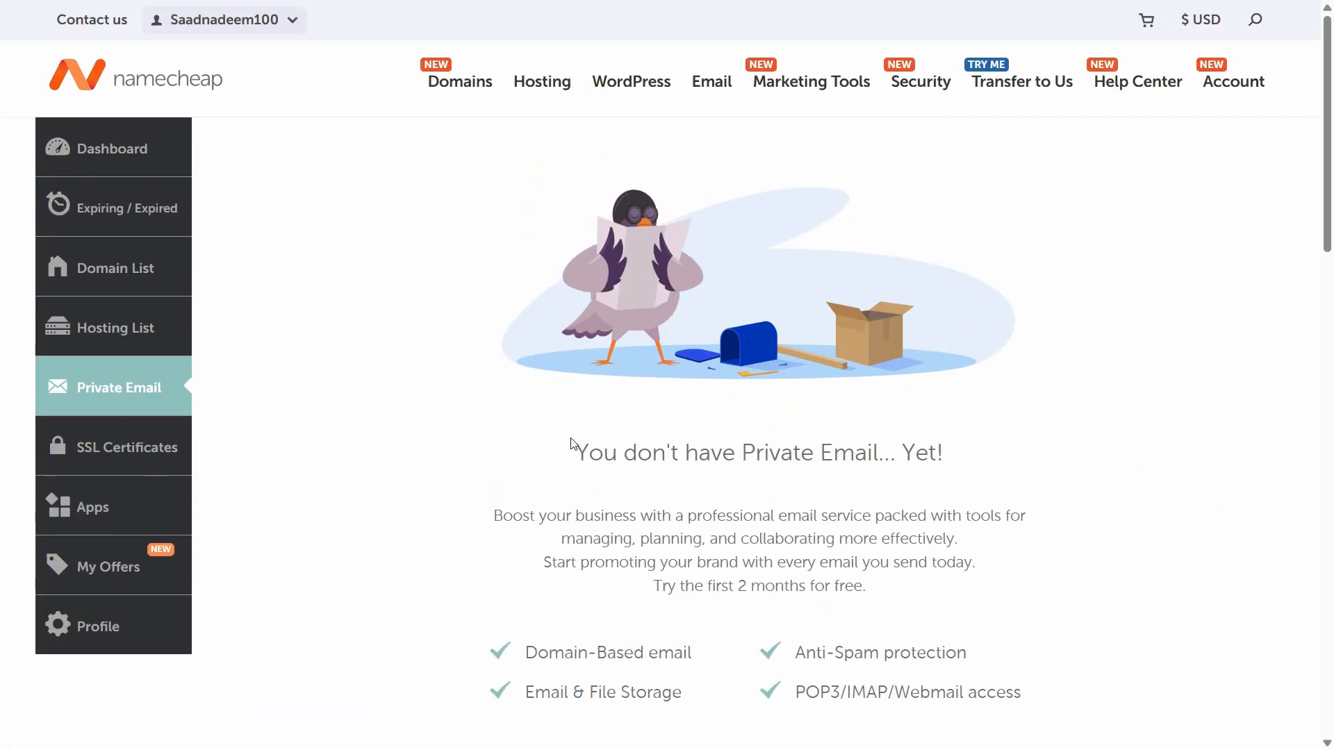
scroll(571, 442, down, 5)
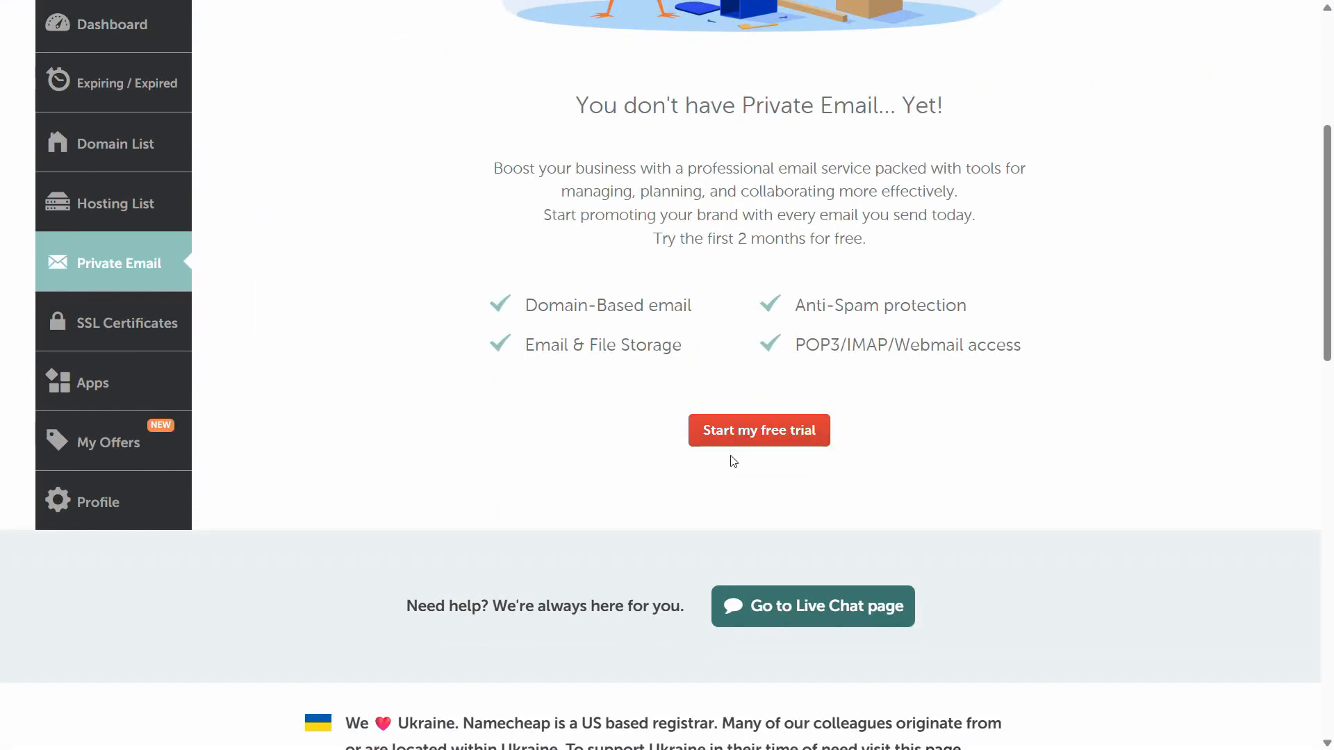
drag(676, 243, 848, 256)
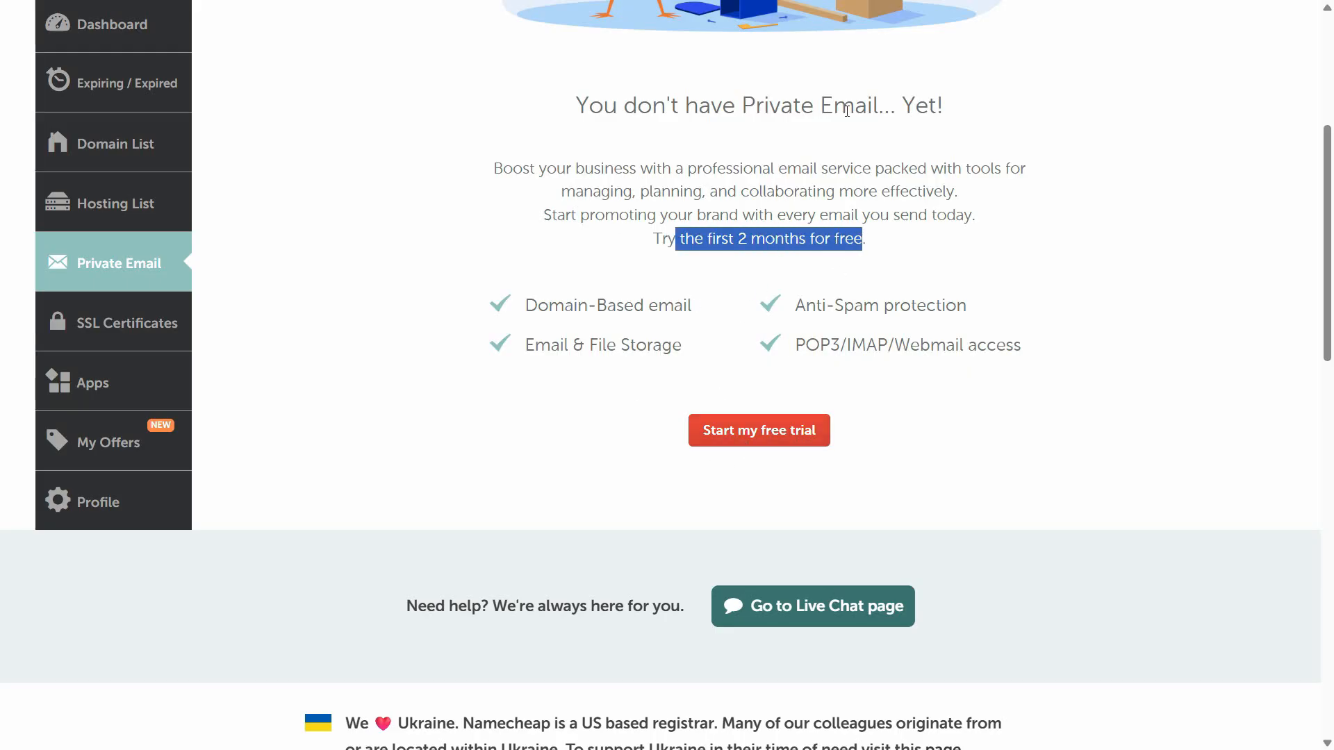
Step: Start the free trial and choose the Starter plan (2 months, 1 mailbox, $0.00)
click(762, 445)
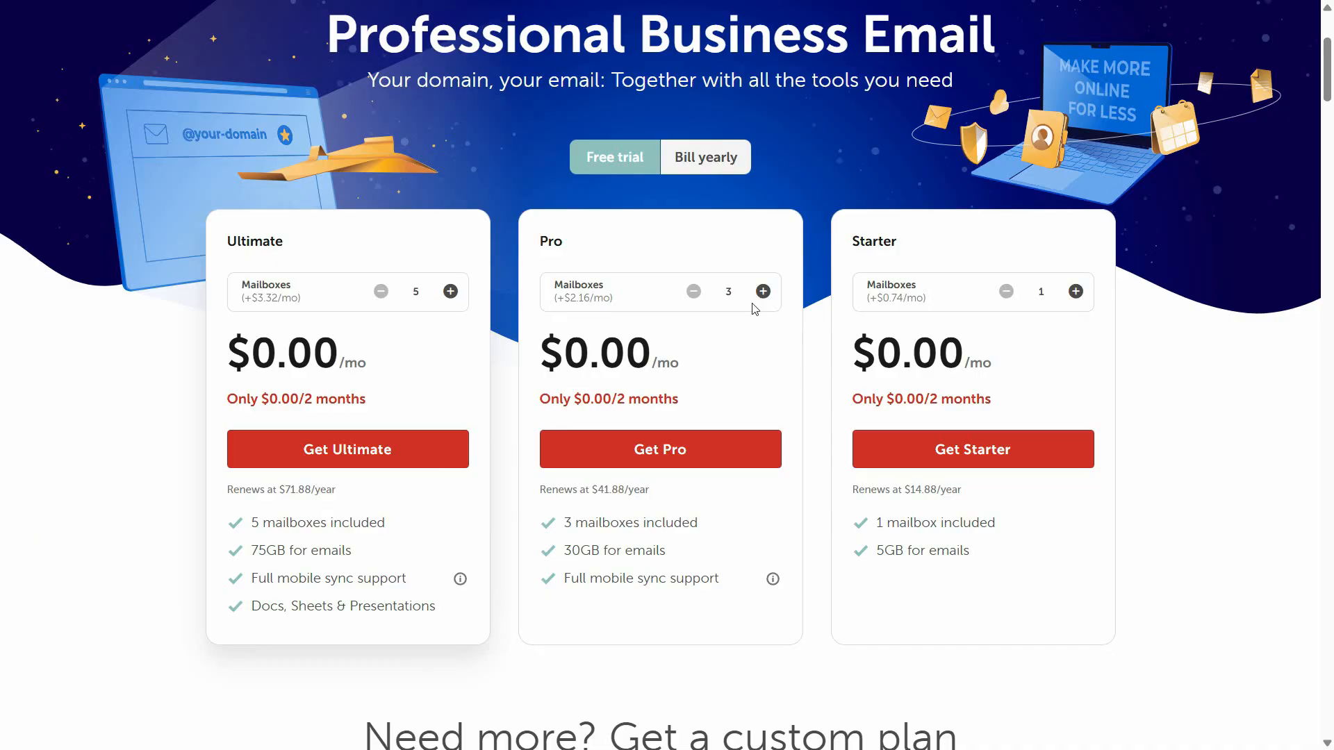
drag(861, 241, 896, 266)
scroll(987, 451, down, 4)
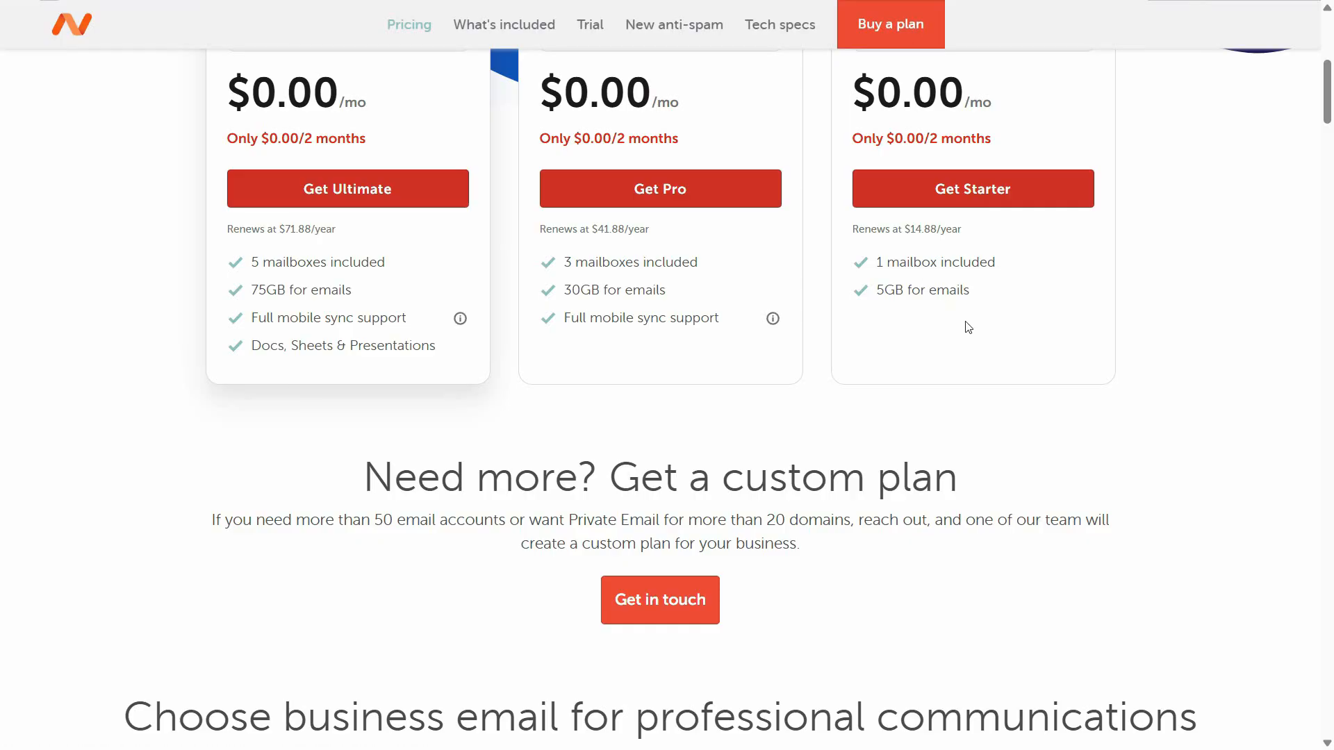
scroll(1000, 382, up, 3)
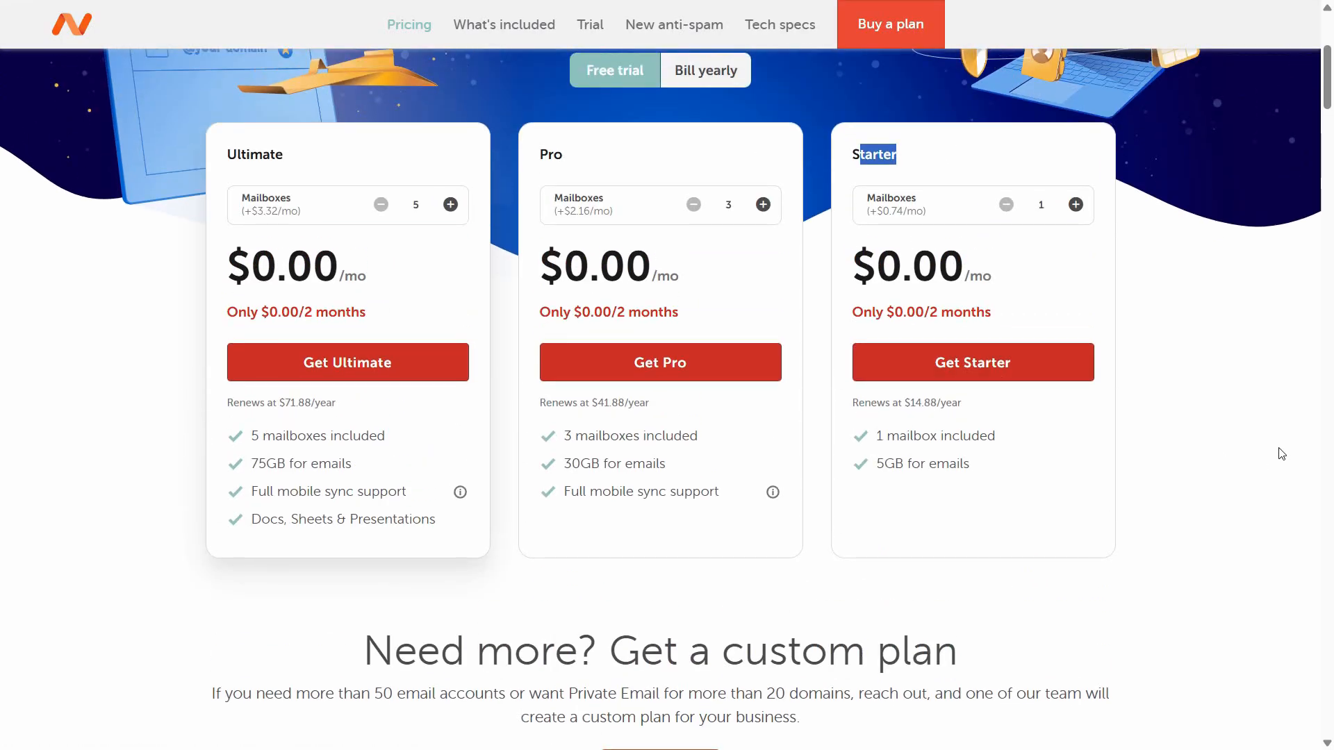
scroll(1281, 454, up, 3)
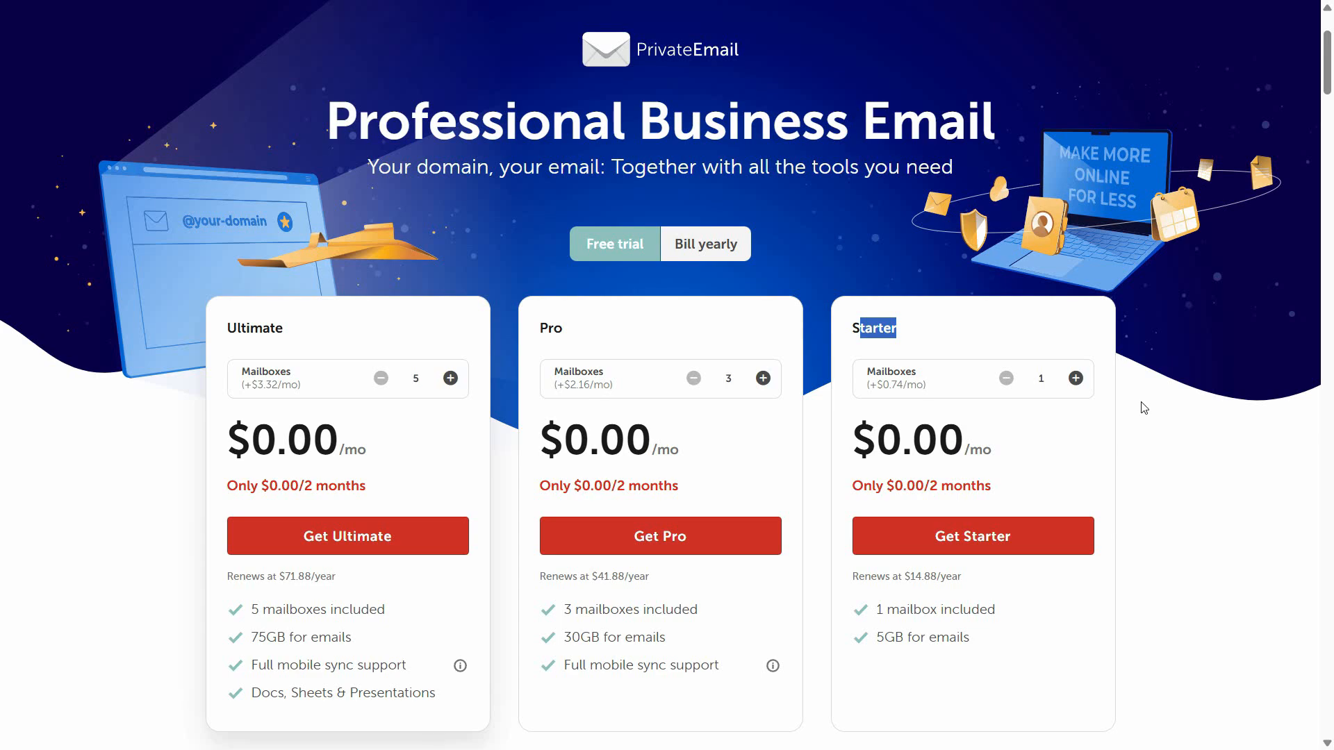
scroll(957, 478, down, 3)
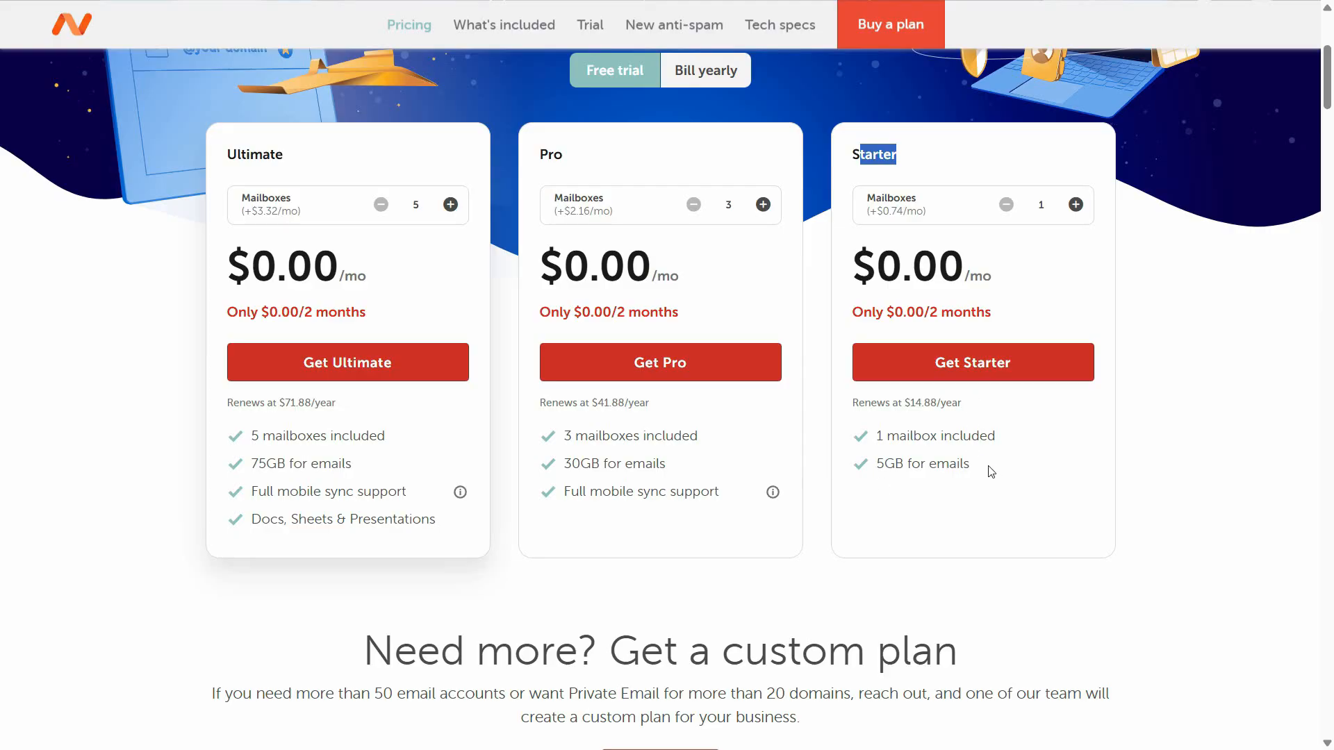
click(969, 377)
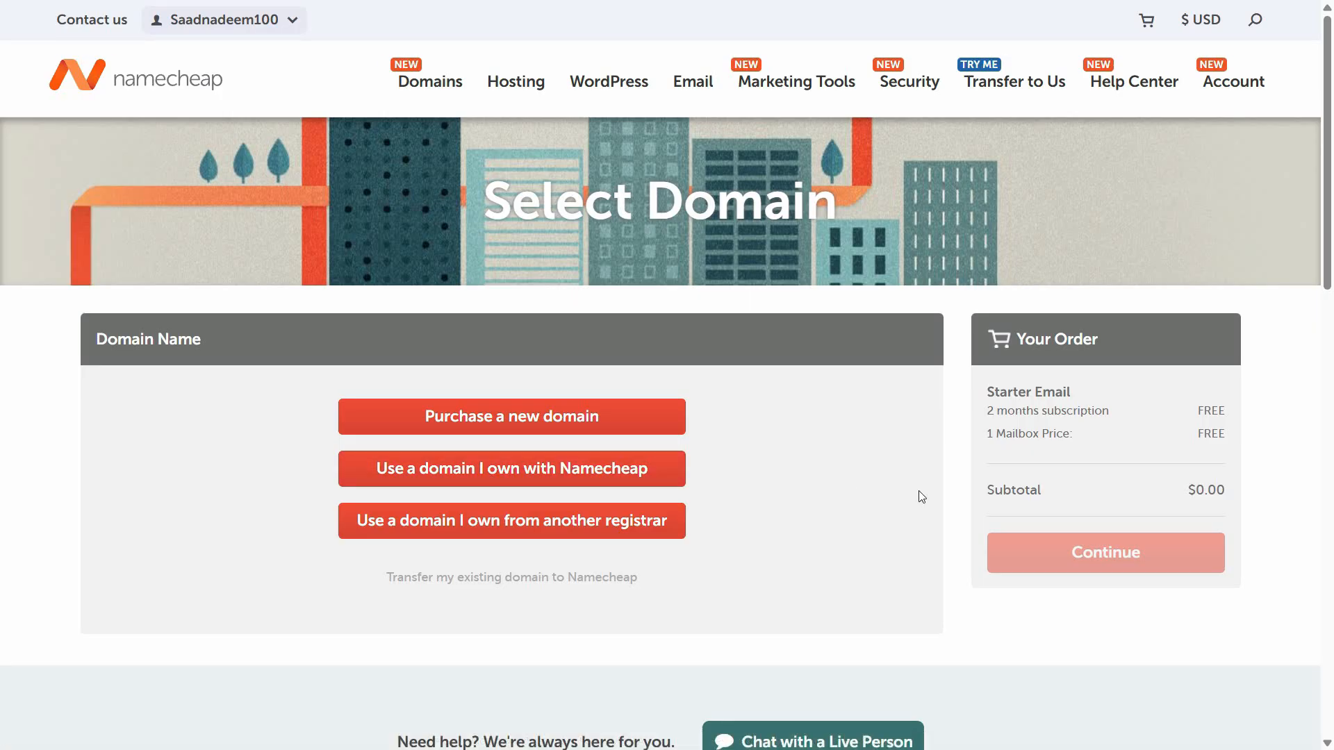
Step: Use a domain owned at Namecheap, select upskillvideos.com, and continue to the mailbox options
click(518, 475)
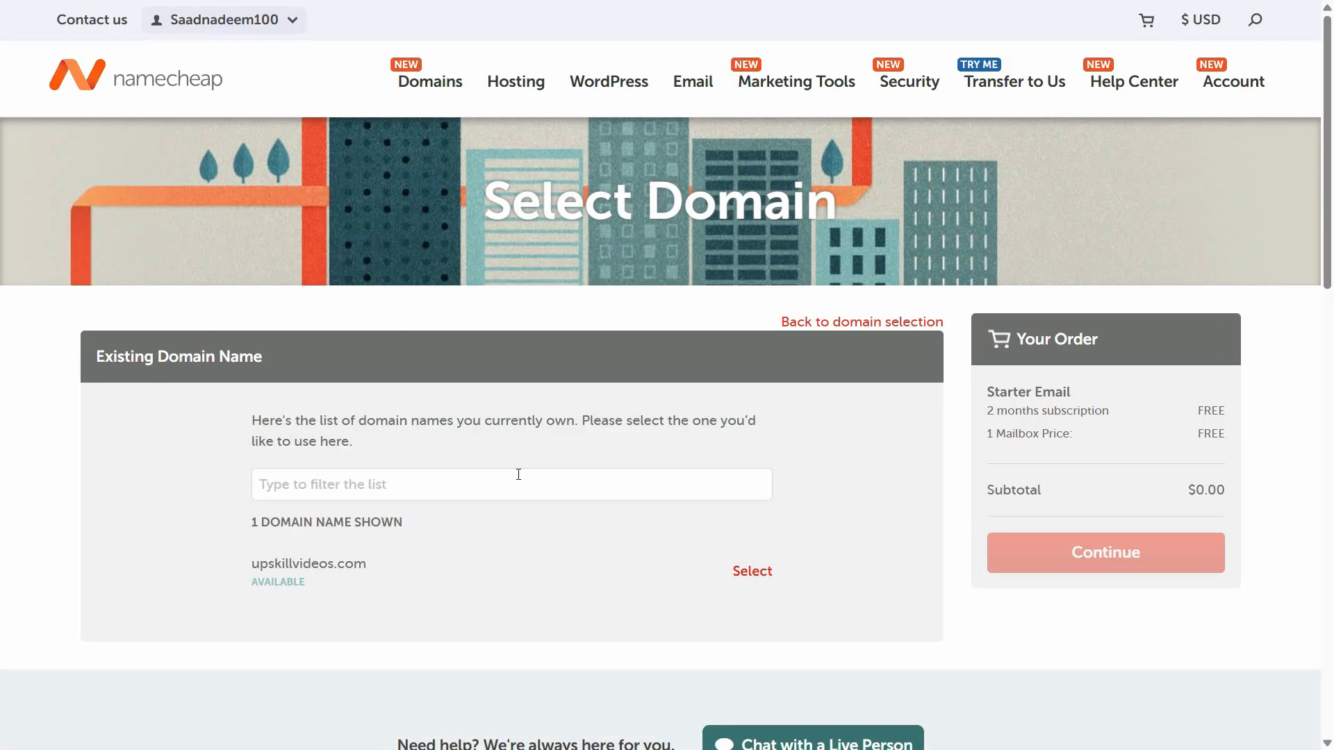
click(764, 575)
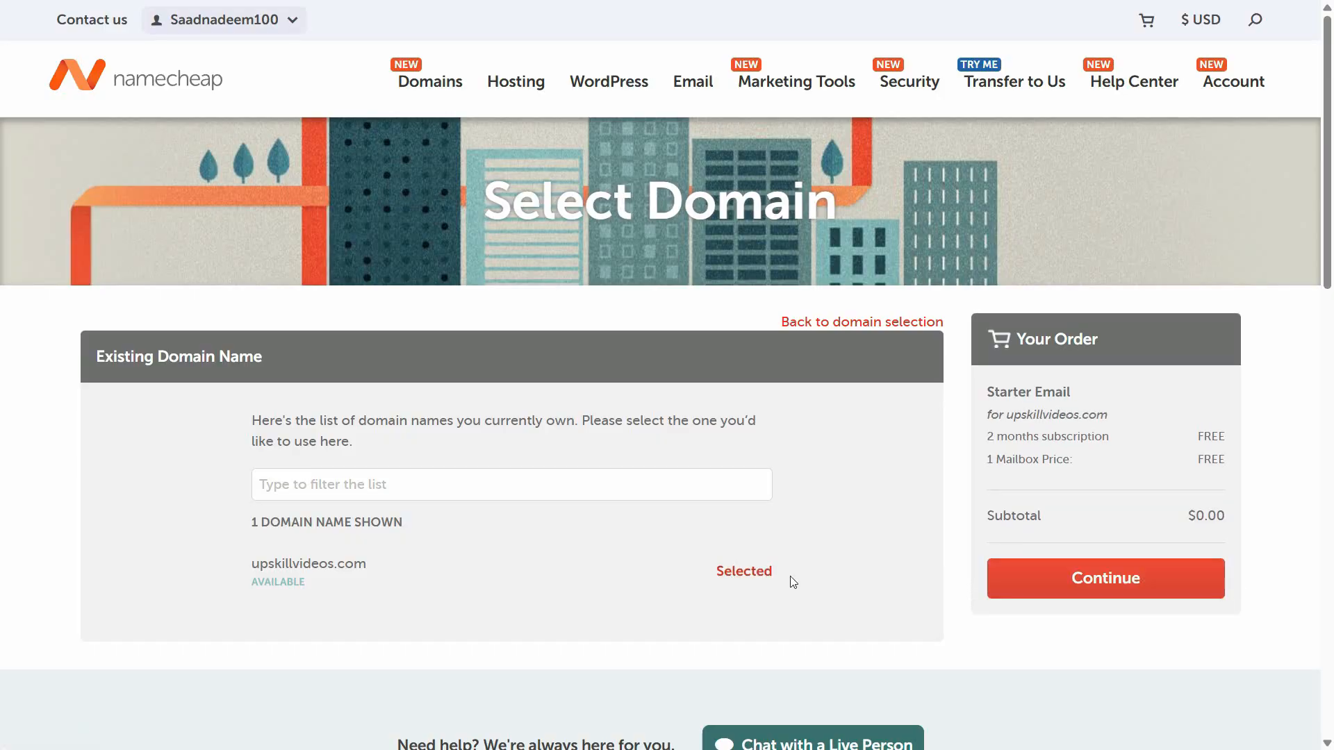
scroll(793, 581, down, 3)
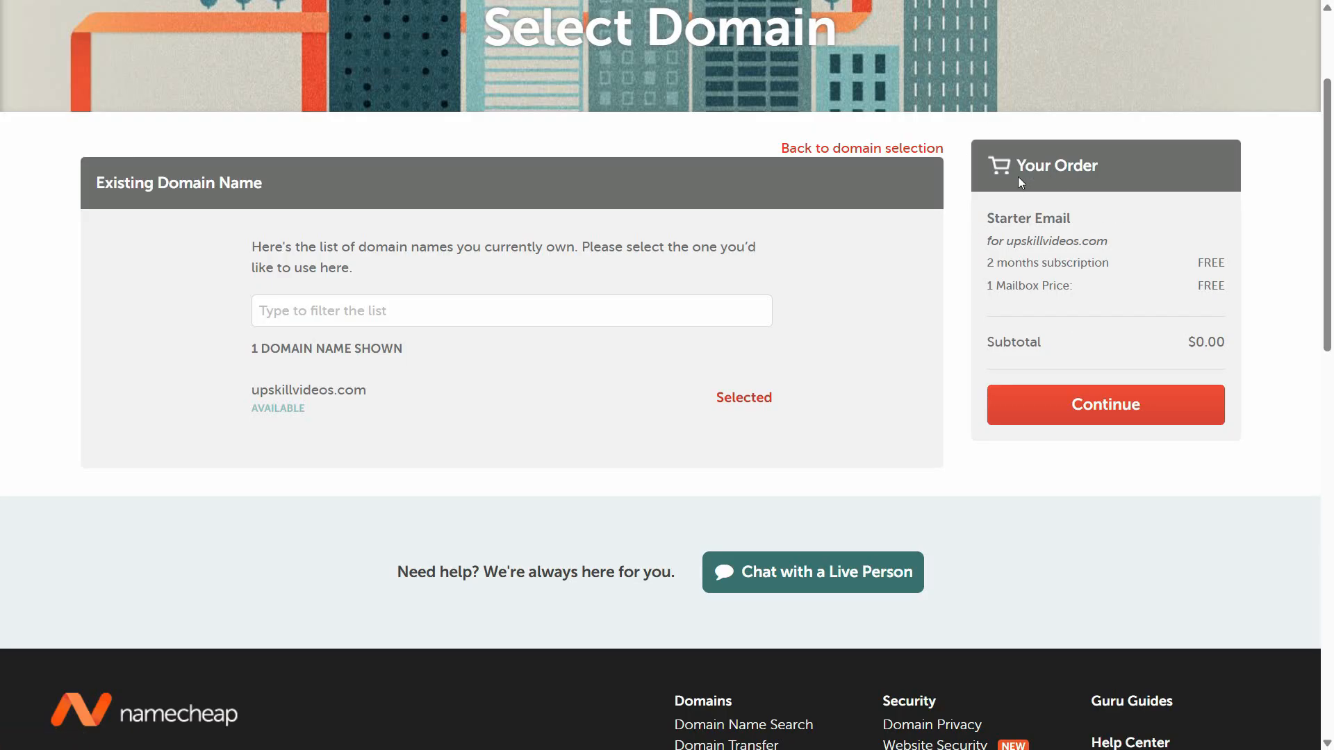
click(1105, 406)
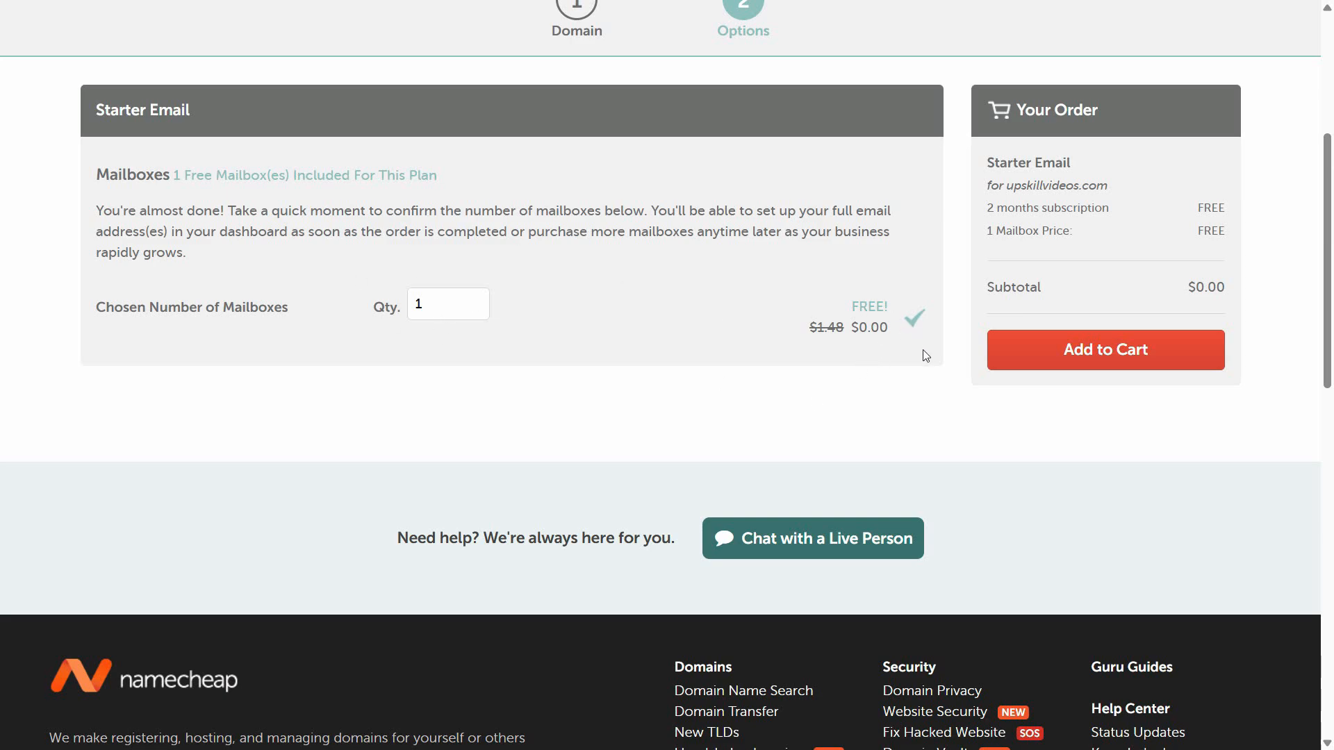
Step: Add Starter Email to the cart, switch off Auto-Renew, accept the terms and pay $0.00
click(1116, 364)
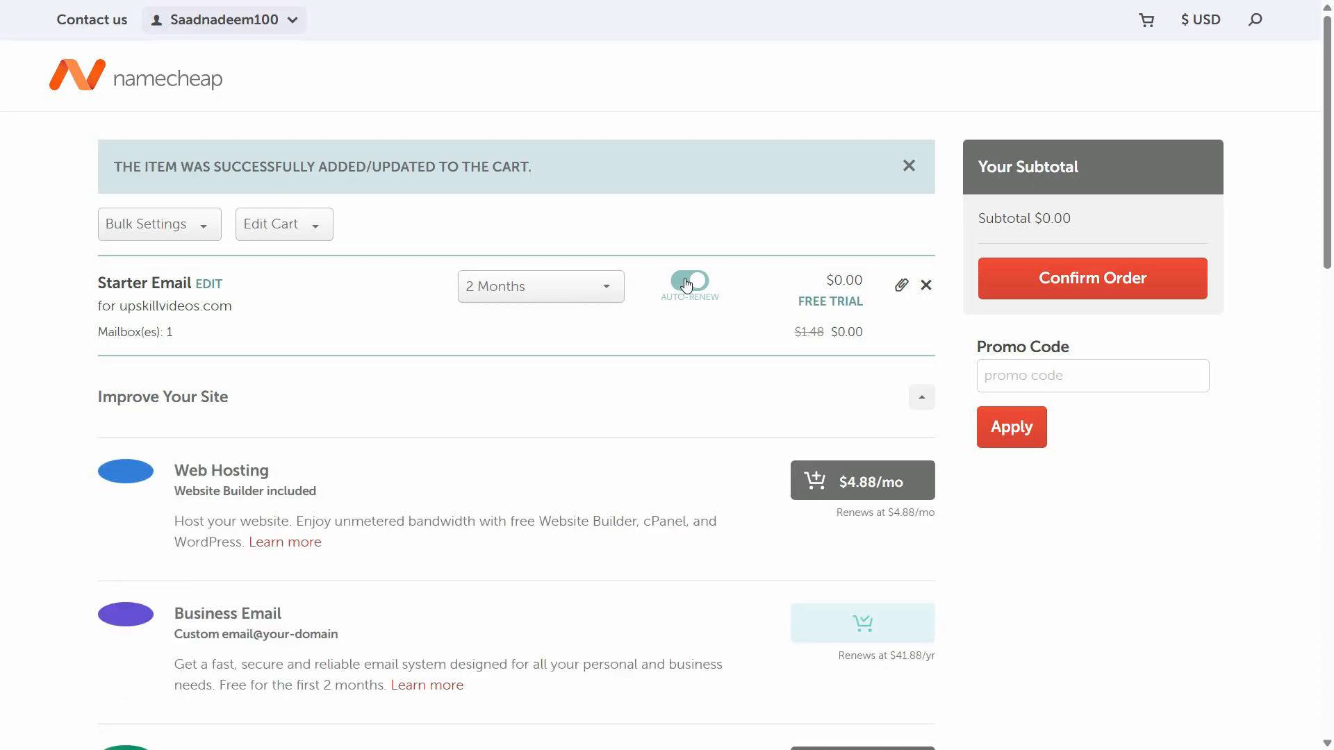
click(696, 286)
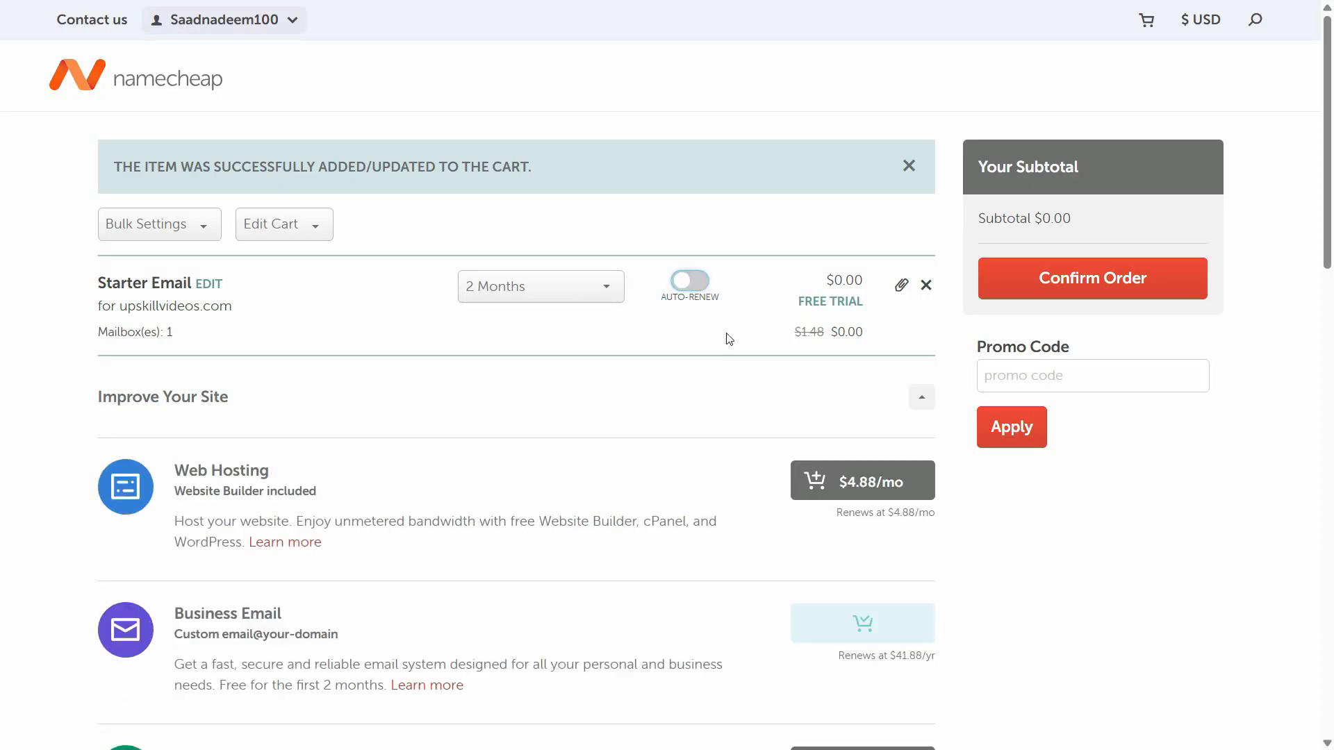
click(1148, 294)
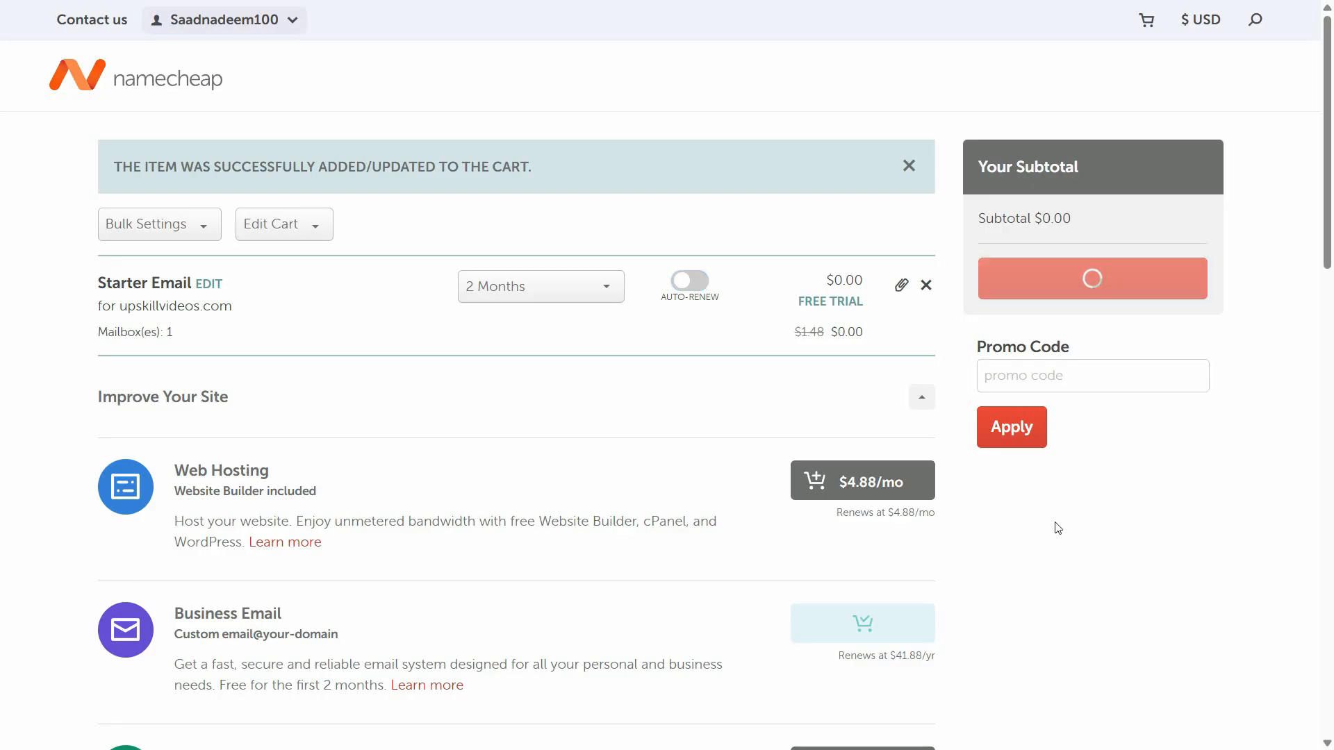
click(171, 478)
scroll(644, 572, down, 9)
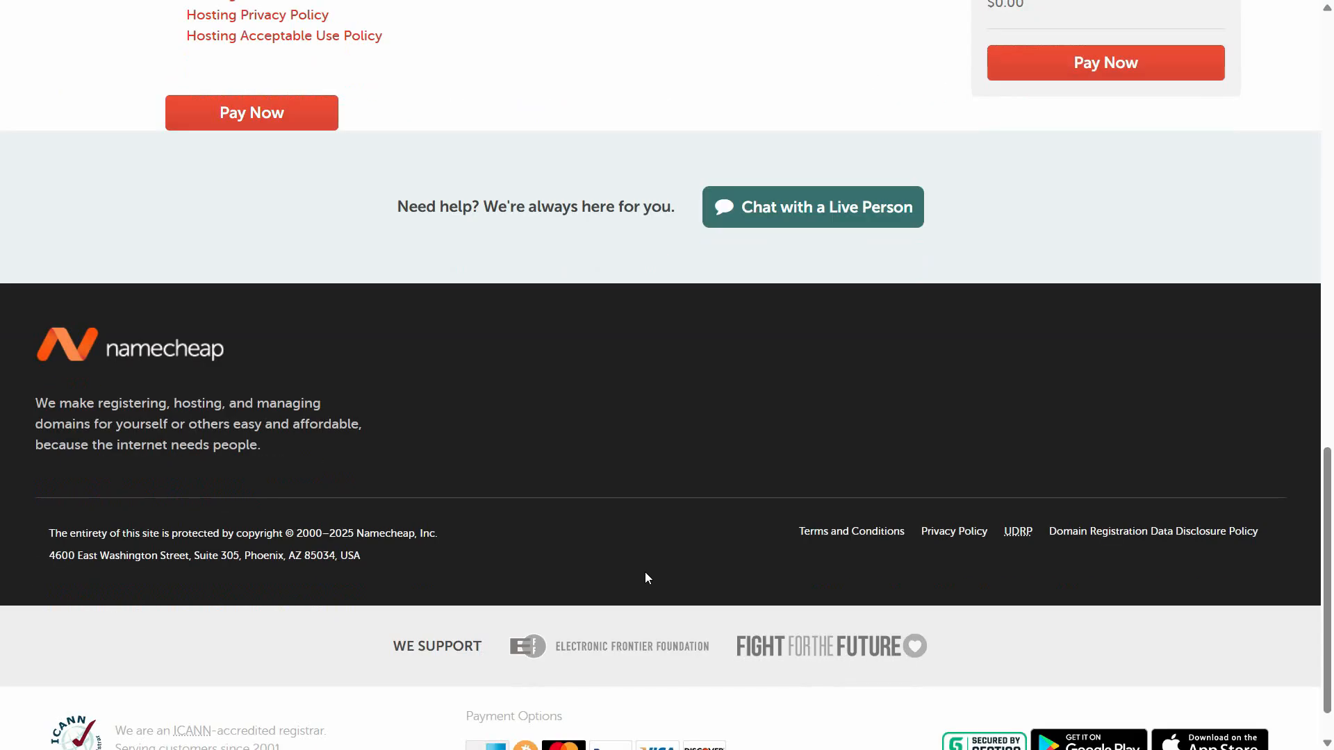
scroll(645, 572, up, 5)
click(292, 459)
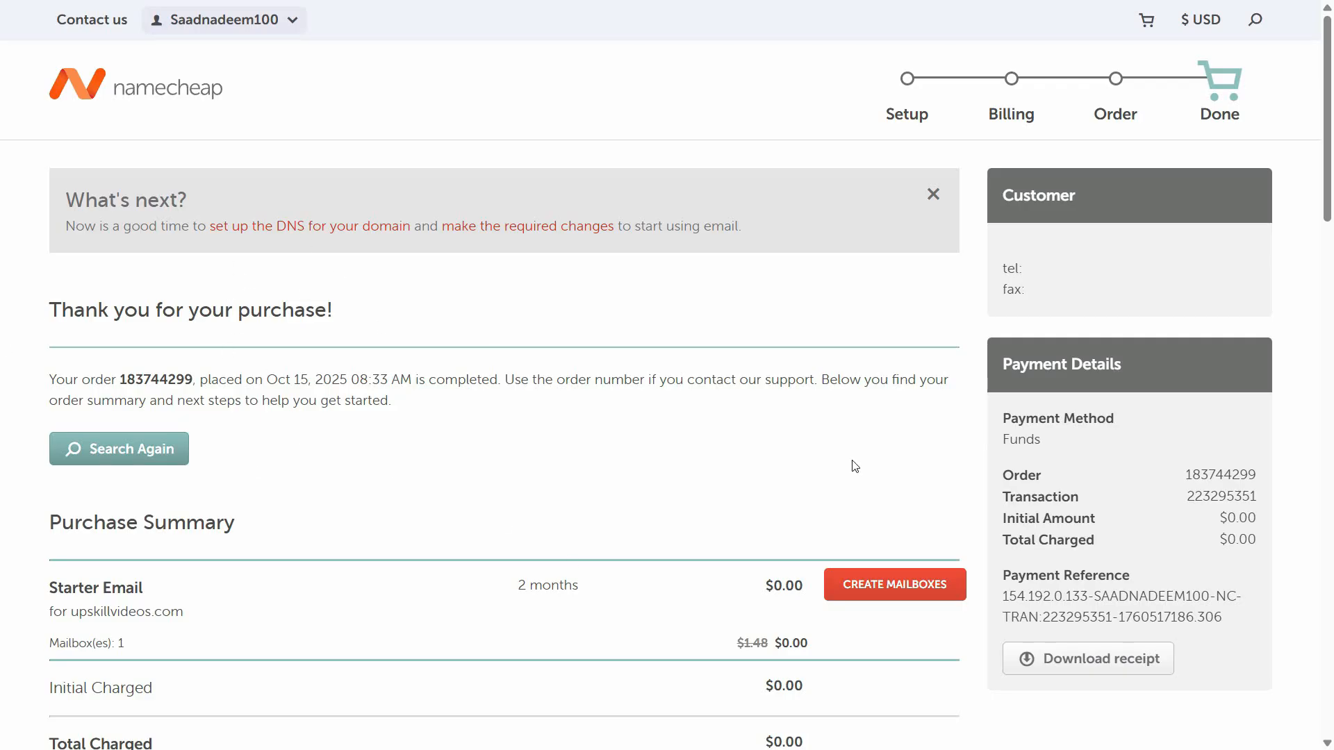
Step: Choose CREATE MAILBOXES next to Starter Email and highlight the no-mailbox-yet notice
scroll(868, 458, down, 5)
scroll(872, 452, up, 5)
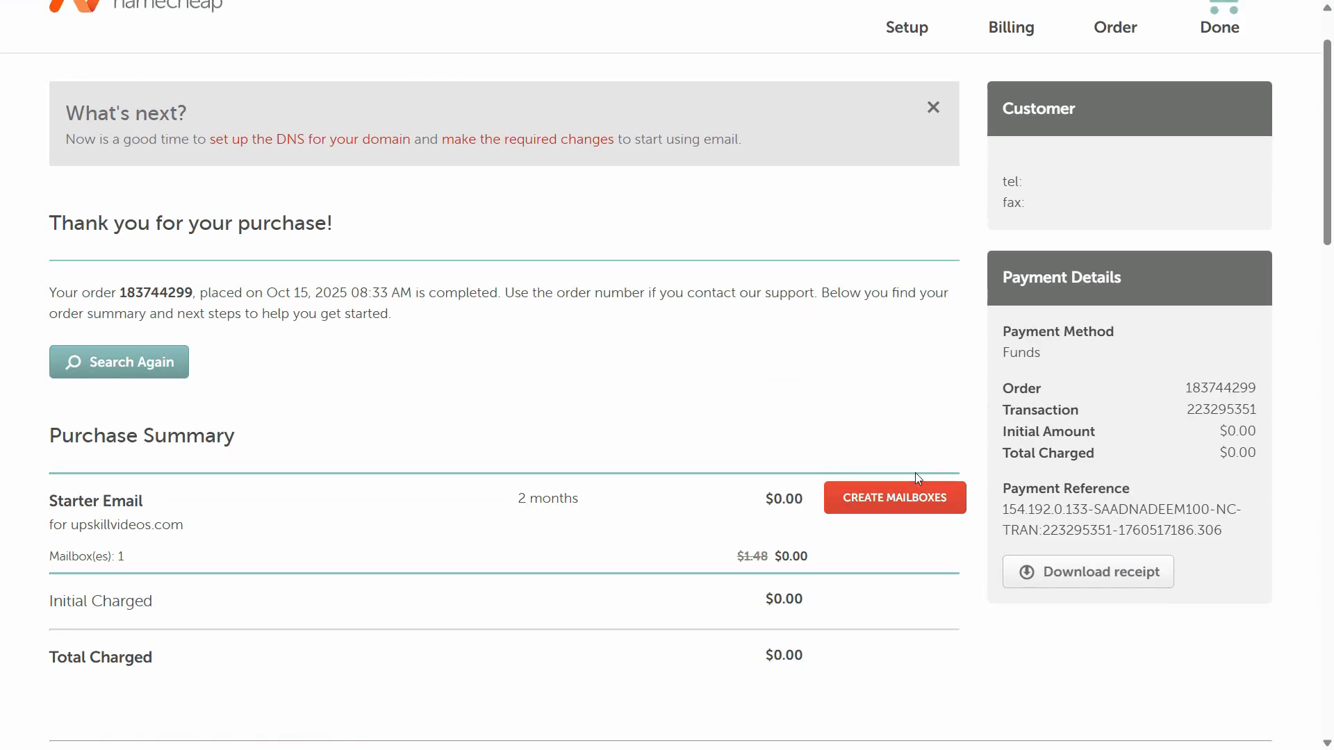
scroll(915, 473, down, 1)
click(893, 508)
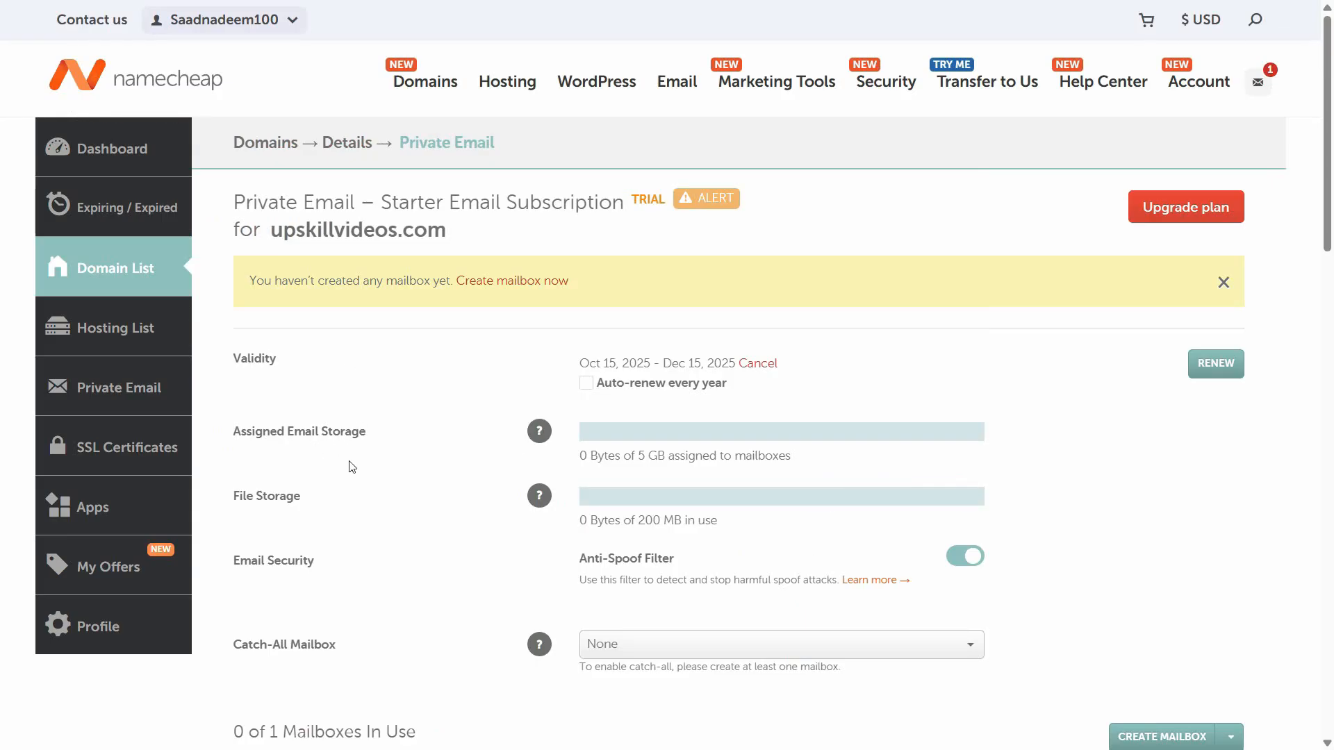
scroll(352, 464, down, 6)
scroll(441, 549, up, 6)
drag(259, 285, 493, 285)
Step: Open the Create Mailbox form and set the mailbox name to lowercase 'admin'
click(533, 284)
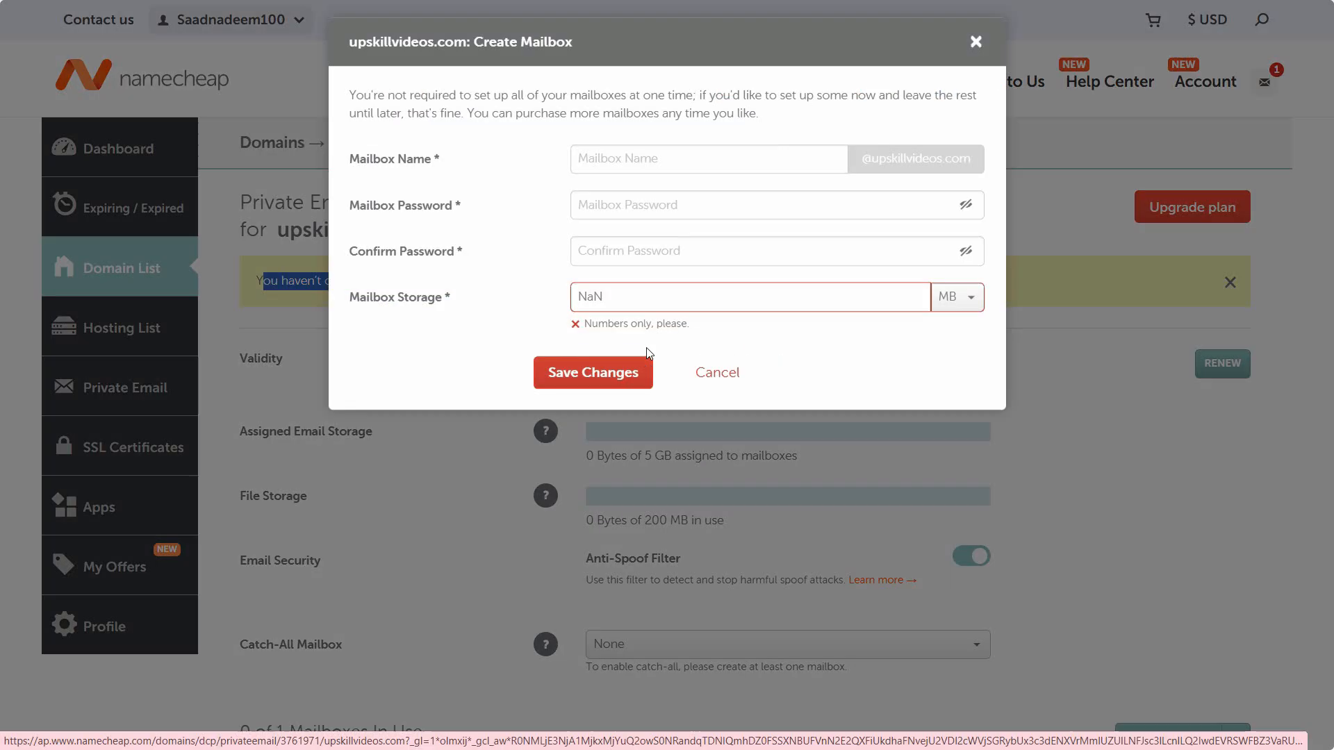
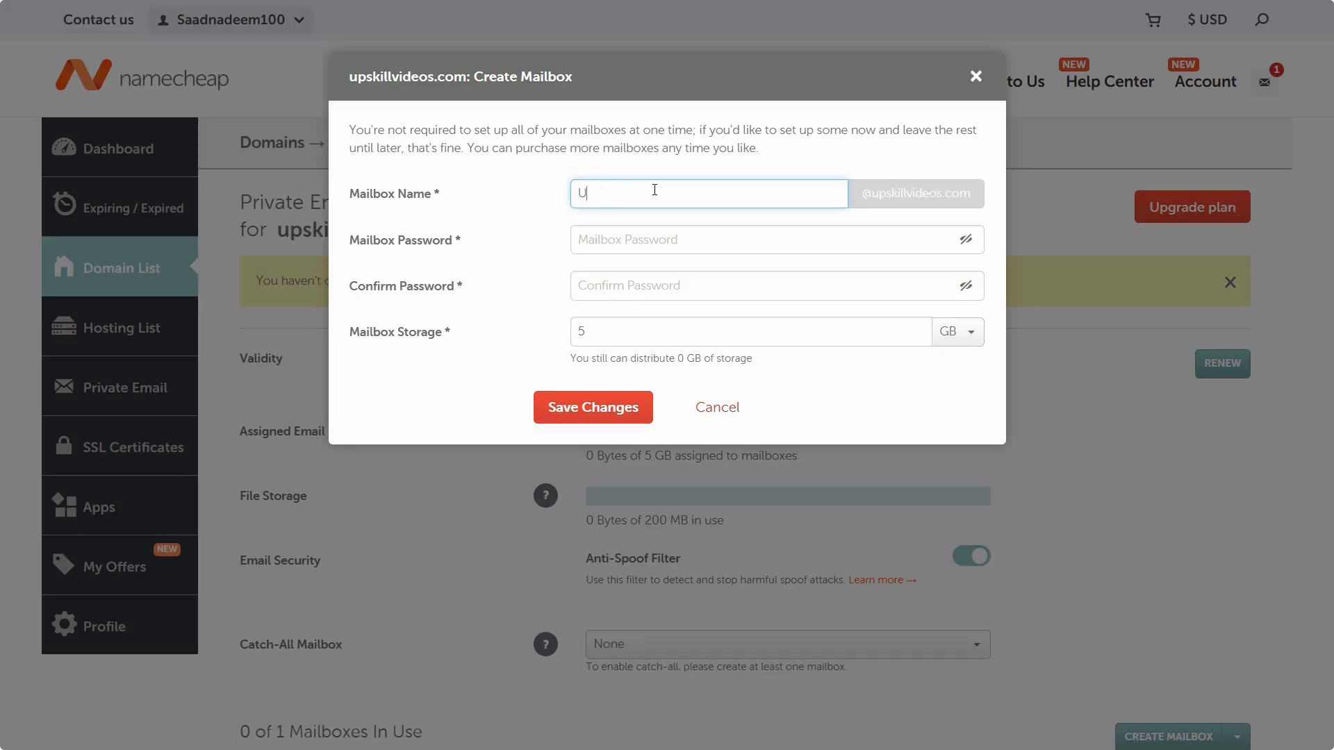
key(BackSpace)
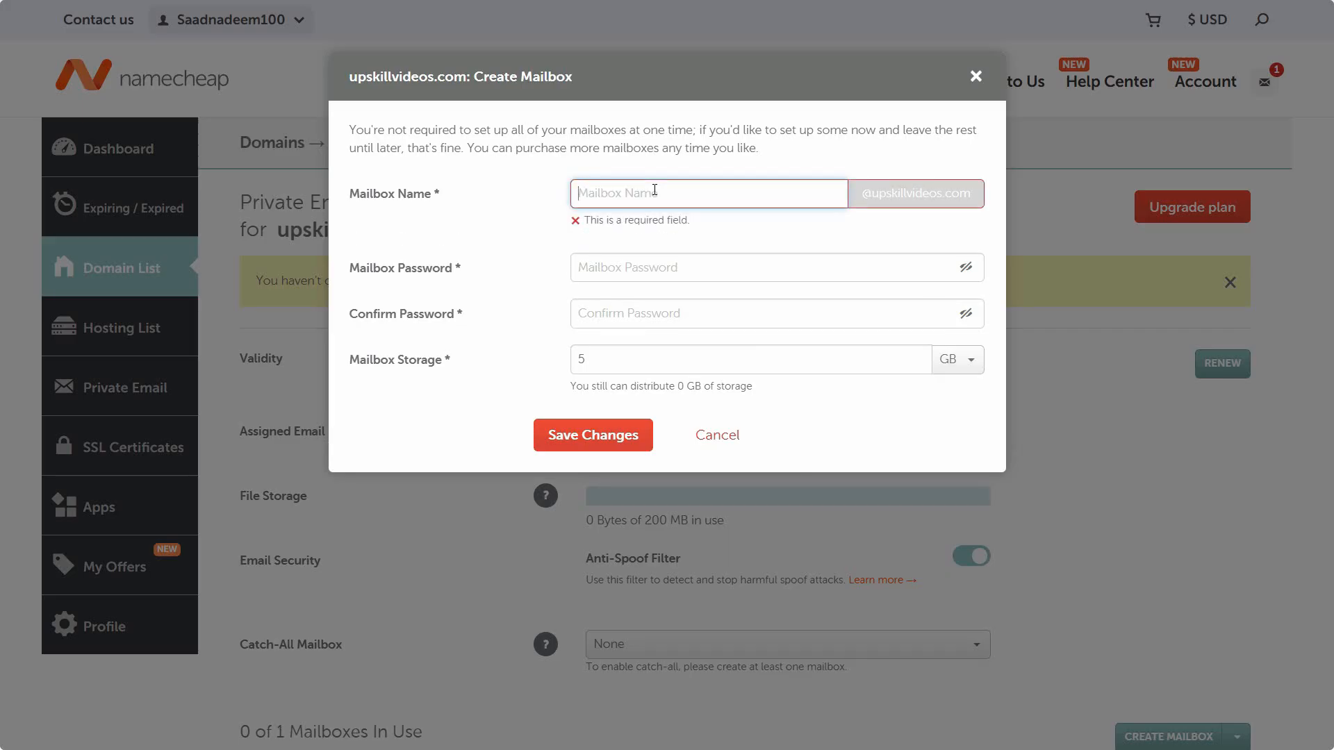
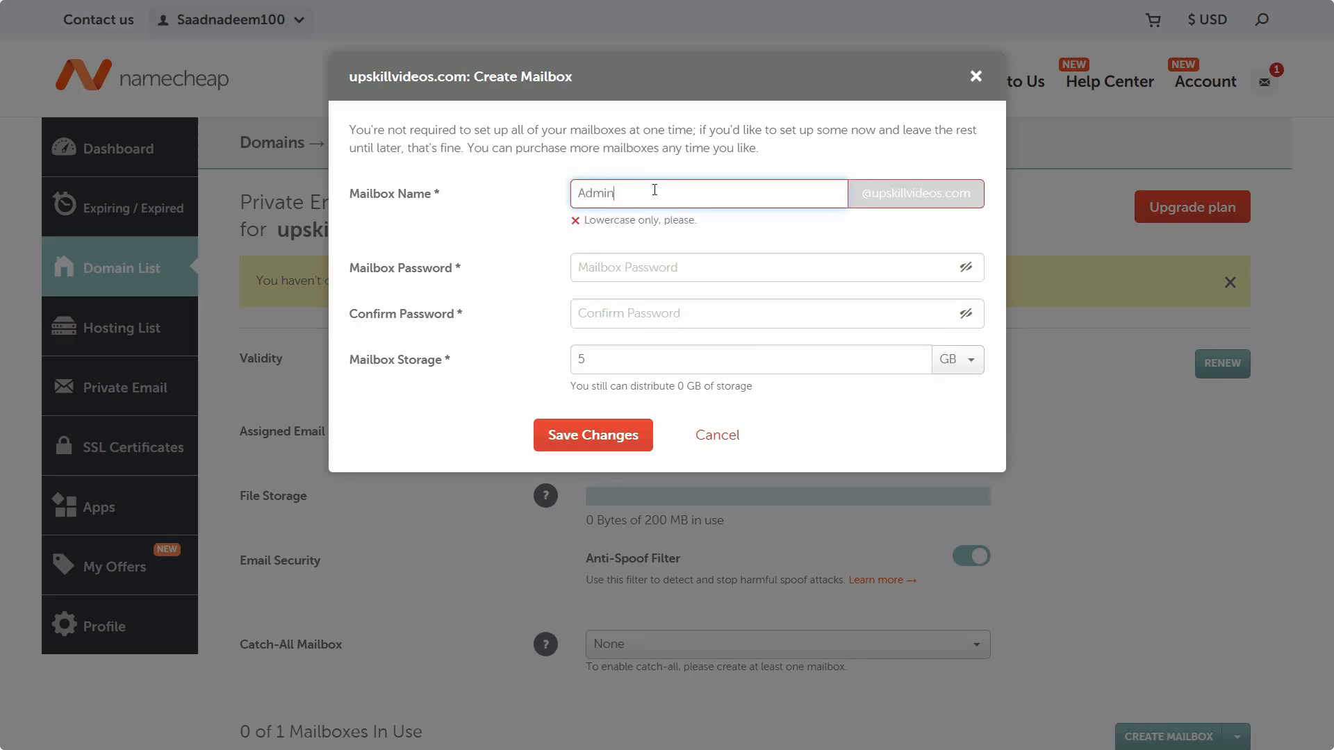
click(727, 265)
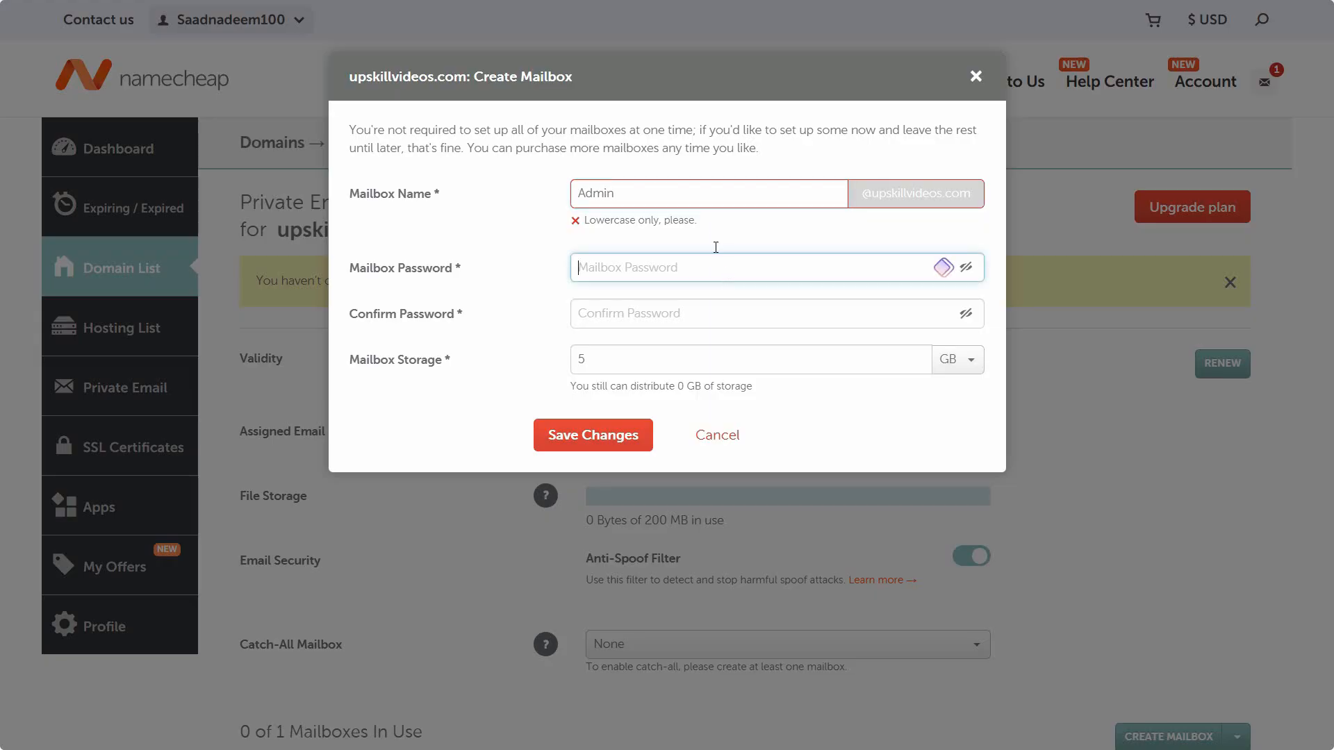
click(690, 190)
key(ctrl+a)
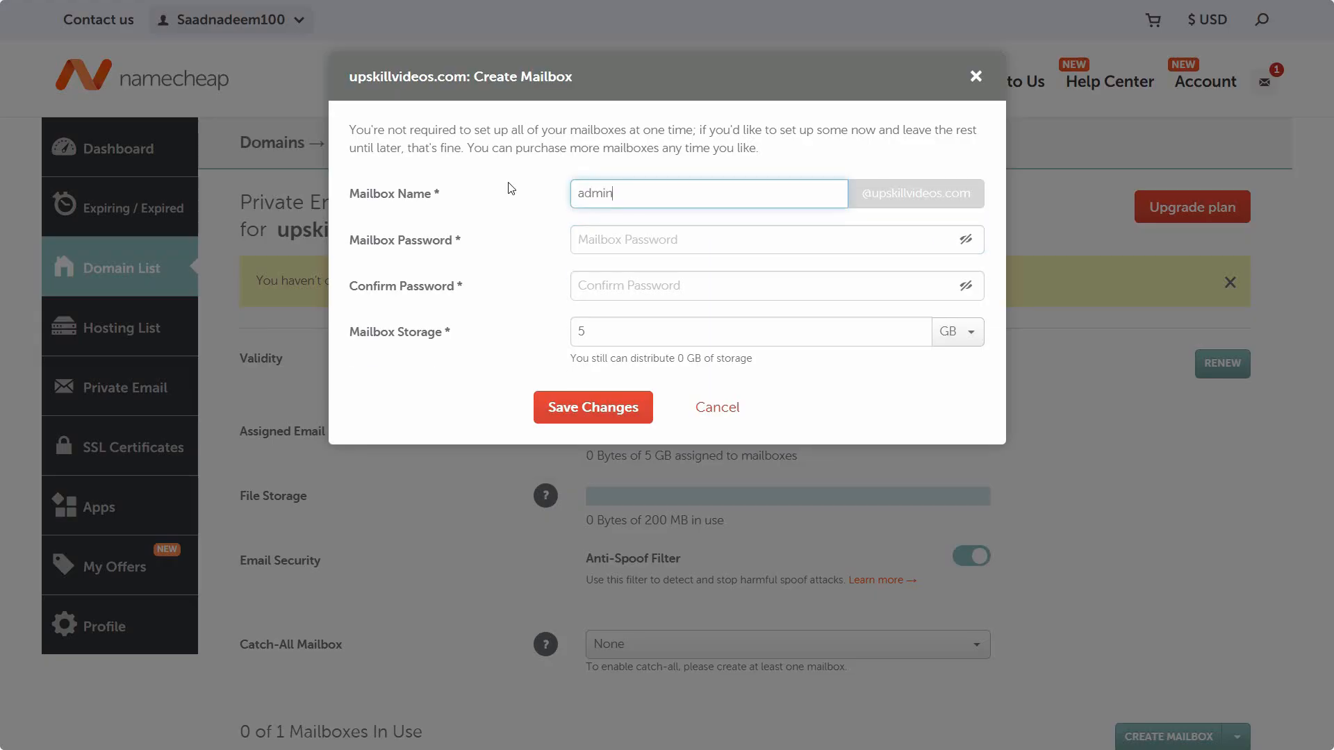
key(Tab)
Step: Enter and confirm the mailbox password, keep 5 GB storage, and save the mailbox
click(605, 194)
click(630, 243)
text(•••••)
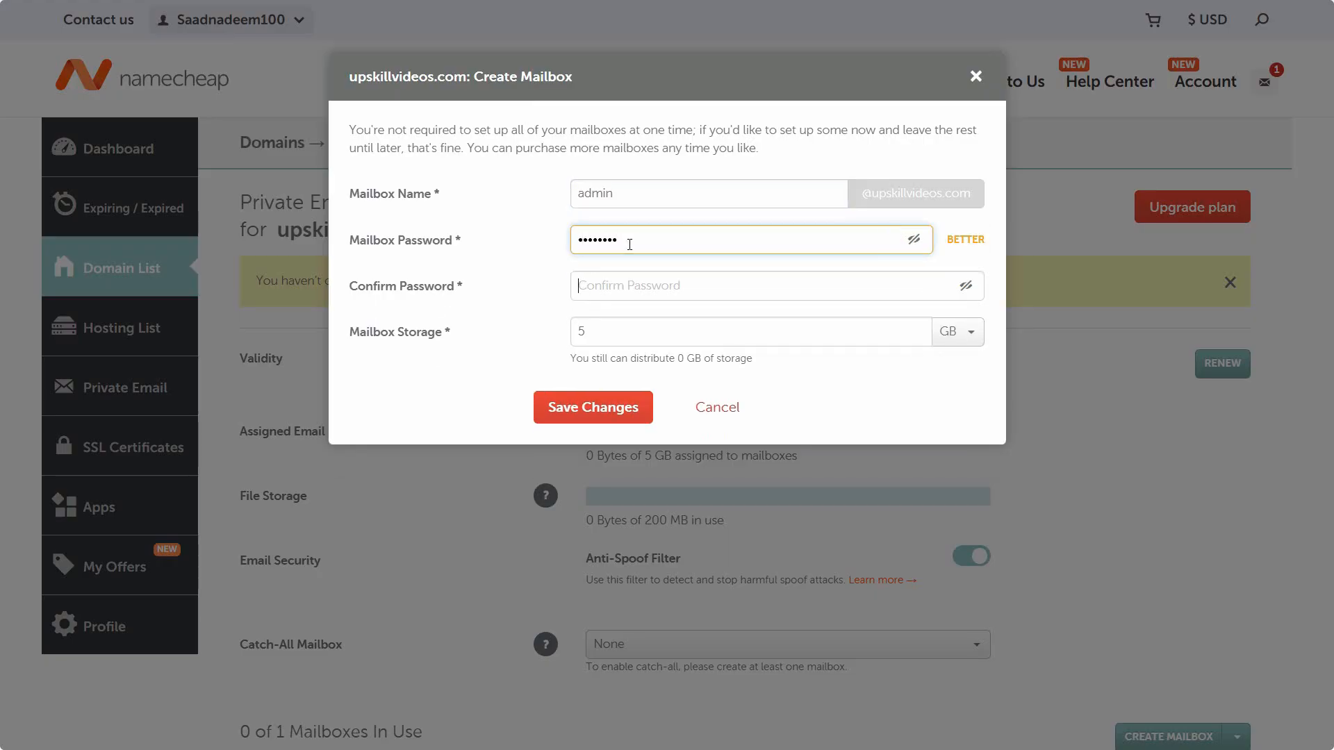
key(Tab)
text(•••)
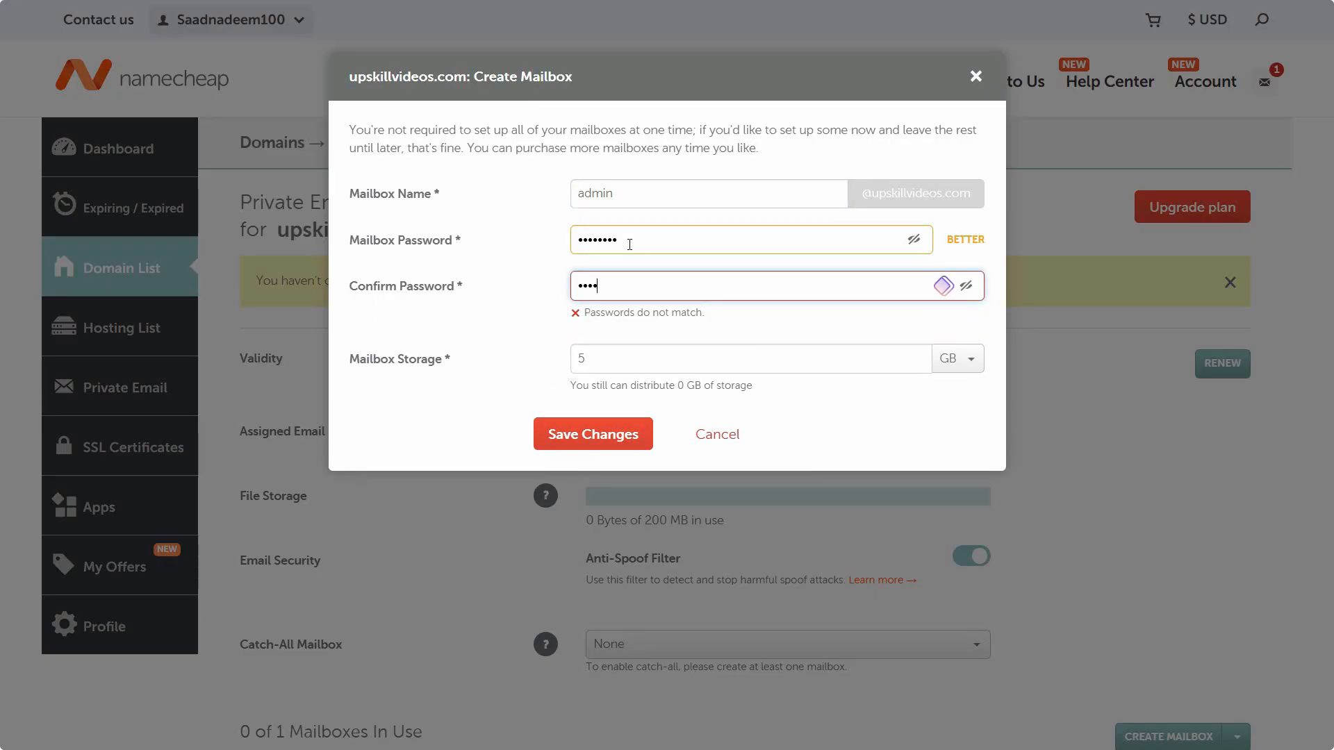
text(•••••)
key(Tab)
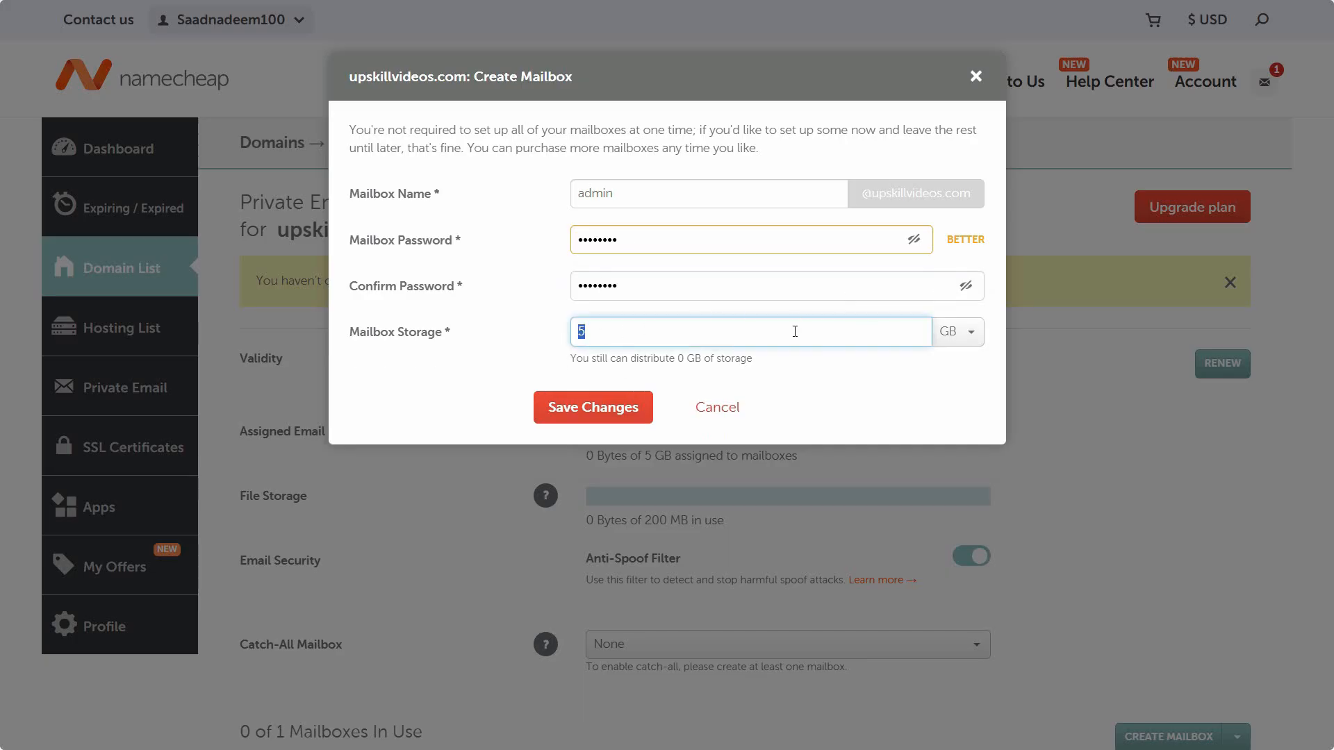
click(541, 414)
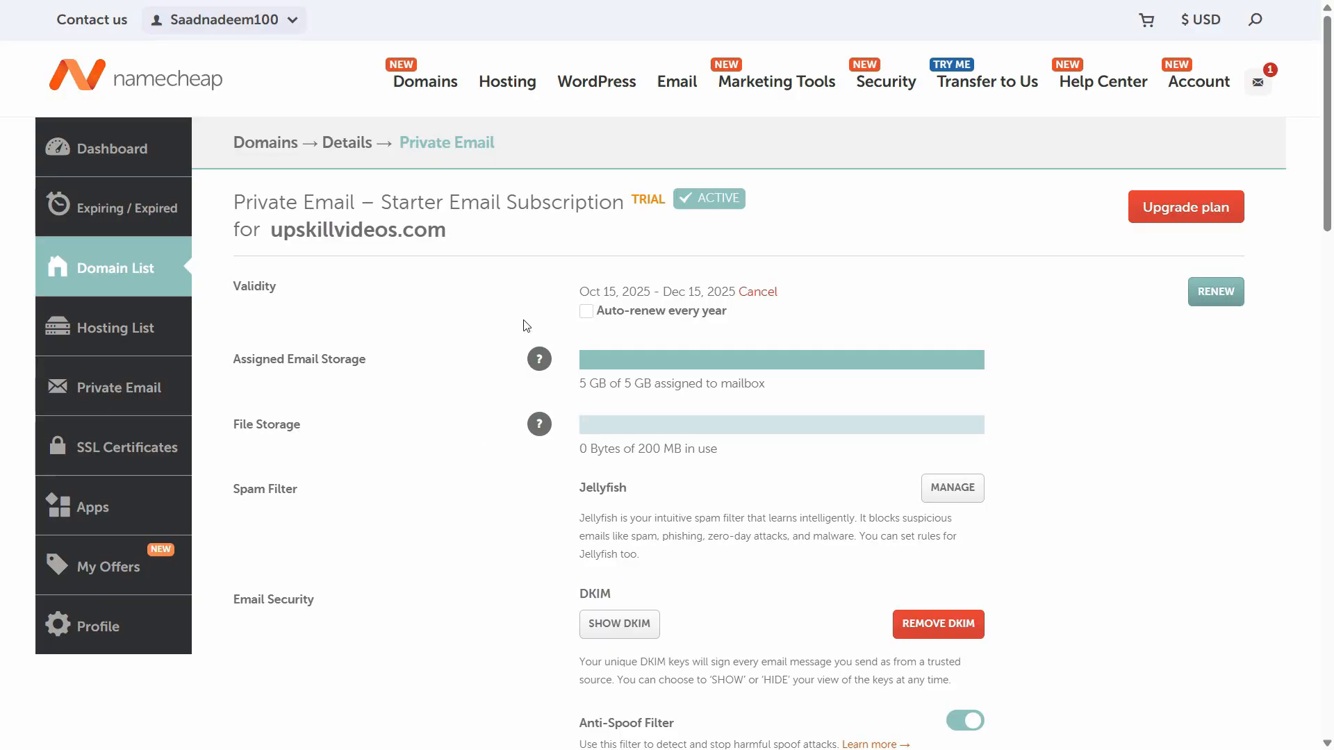
scroll(528, 333, down, 6)
scroll(532, 335, up, 7)
scroll(1089, 272, down, 10)
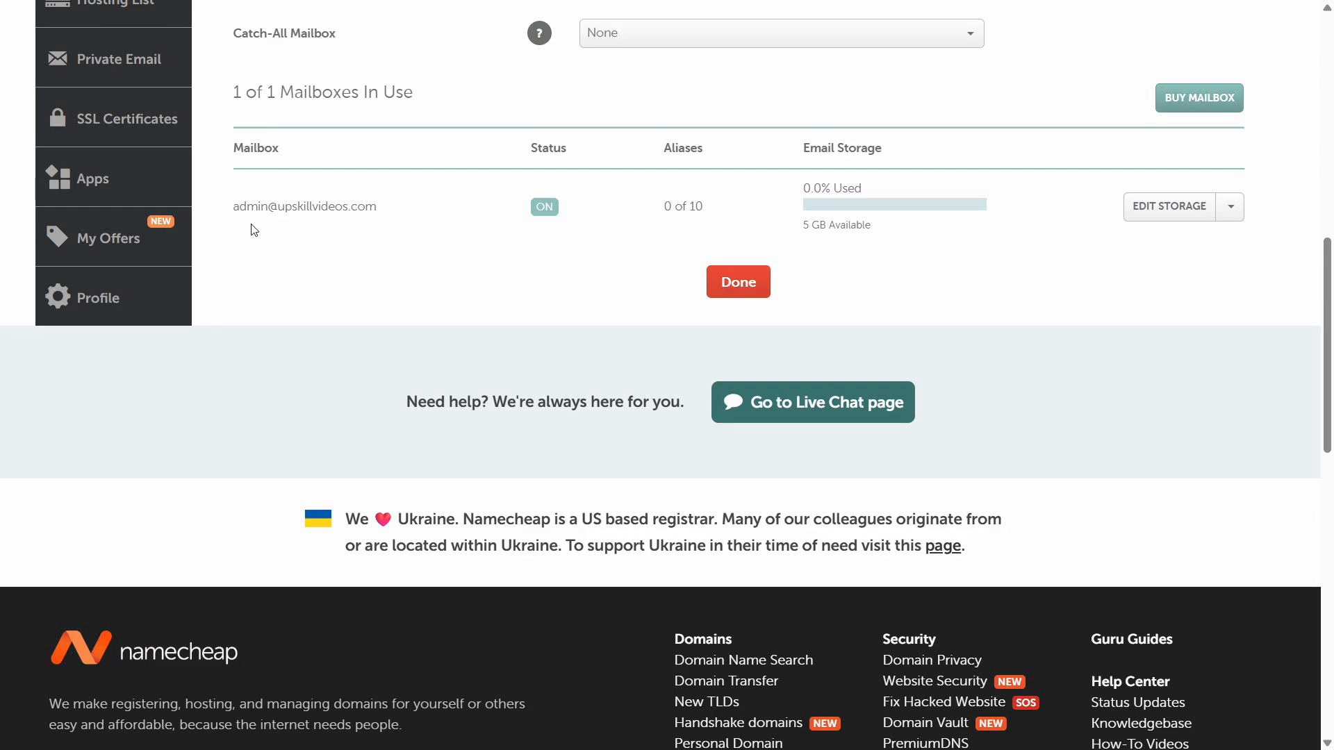
drag(239, 207, 391, 229)
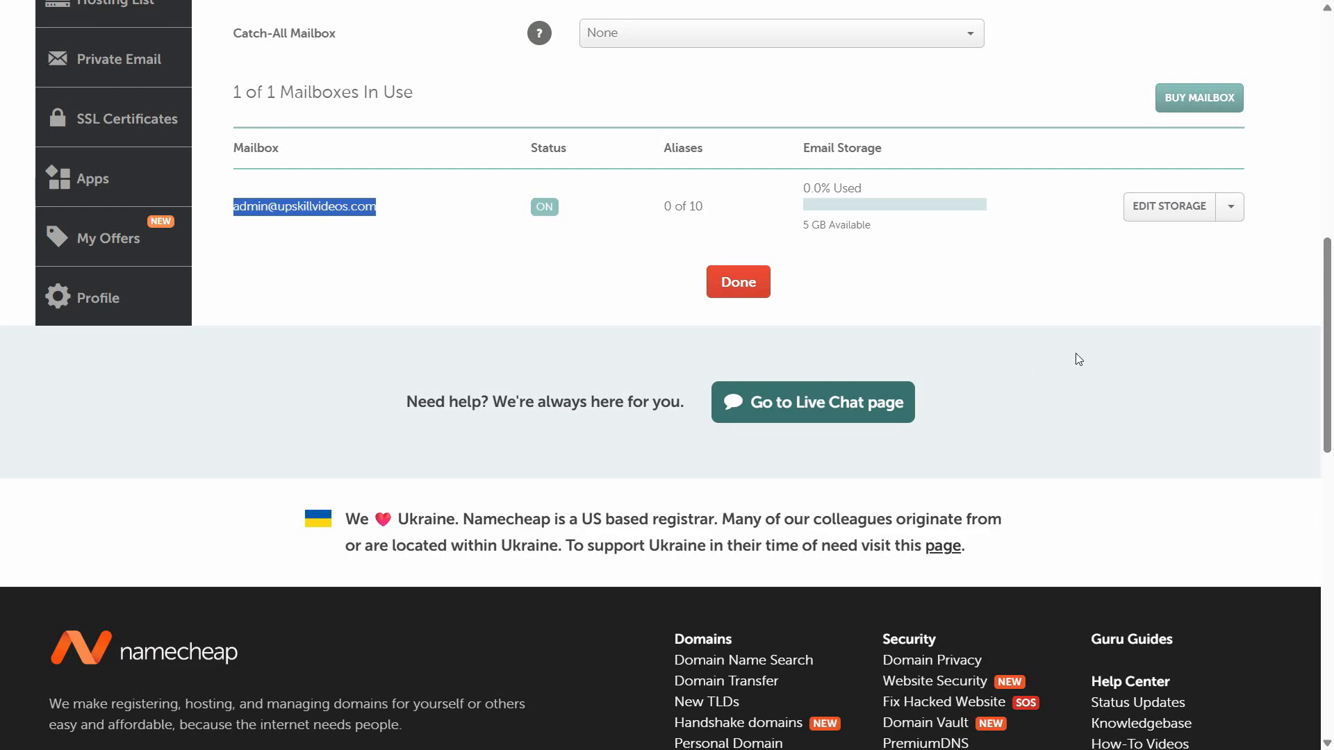
click(750, 281)
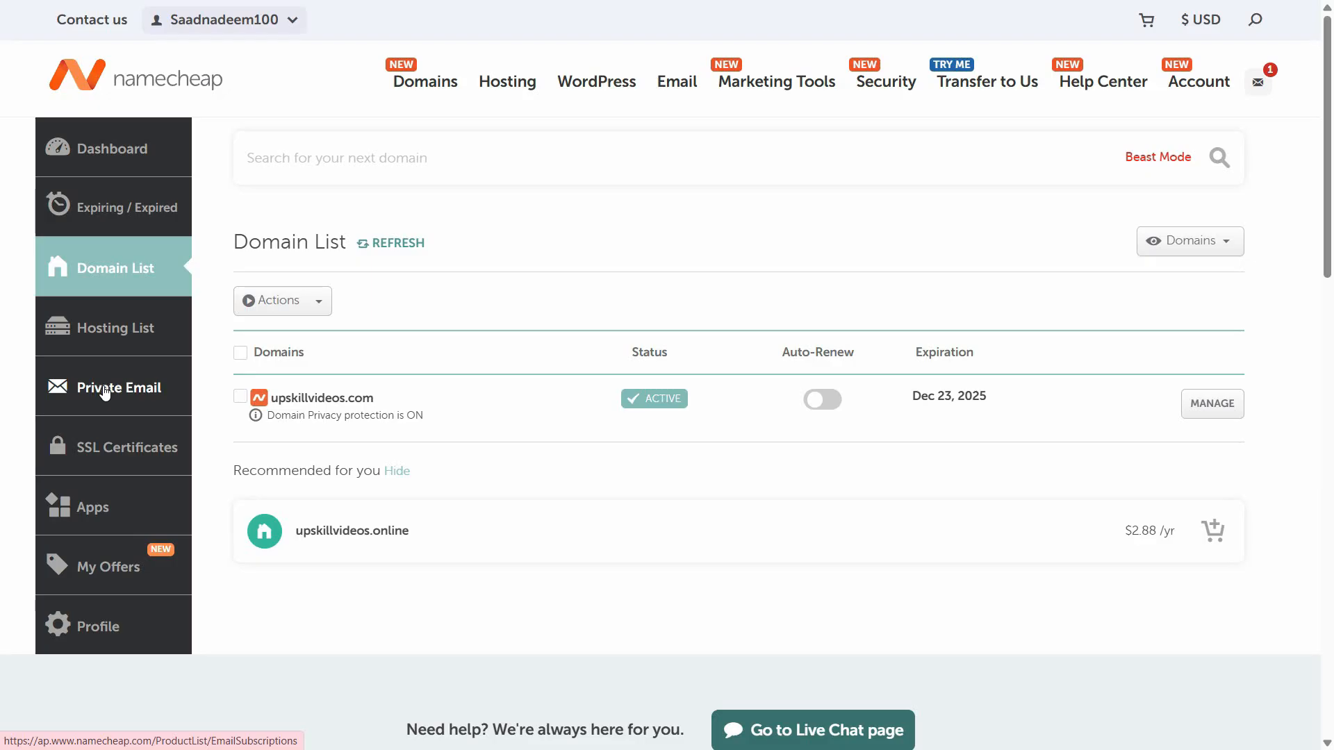
Step: Check the upskillvideos.com email subscription, then choose Log into Webmail from the dashboard's Trial email icon
click(134, 417)
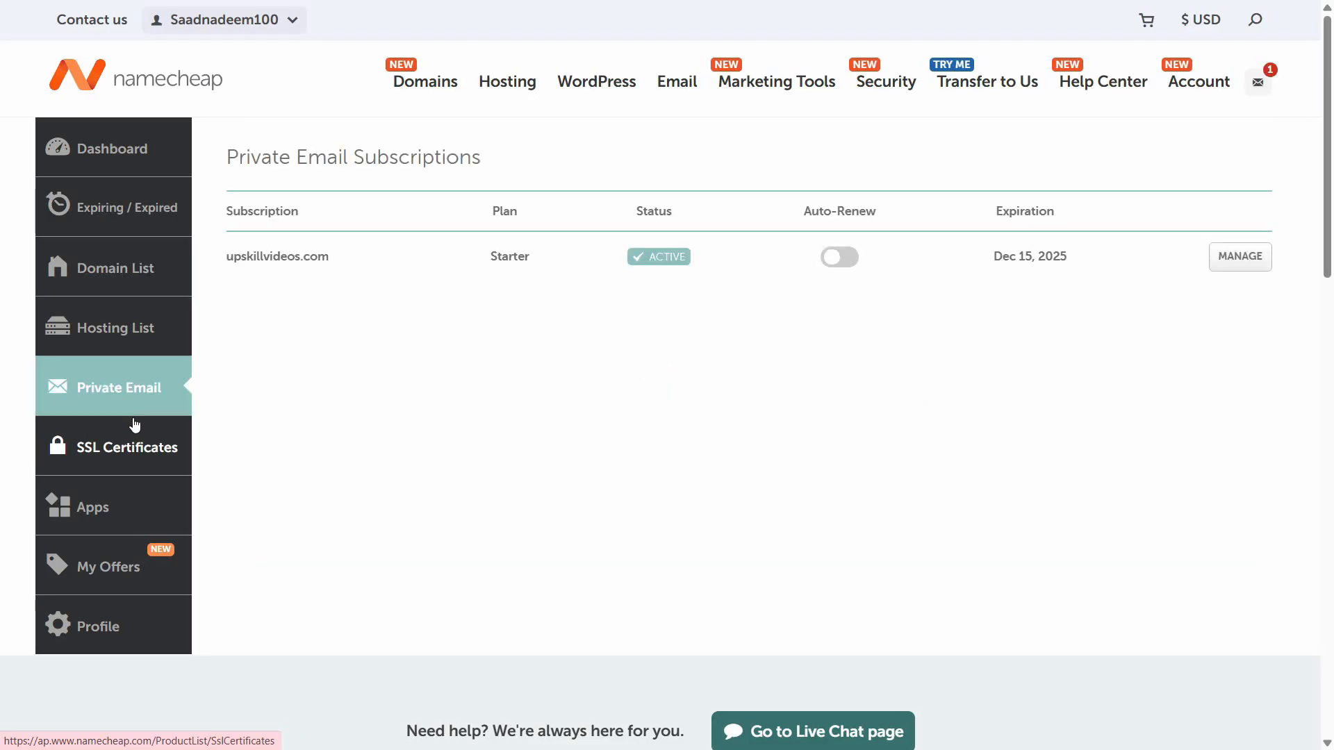
click(1248, 275)
click(138, 281)
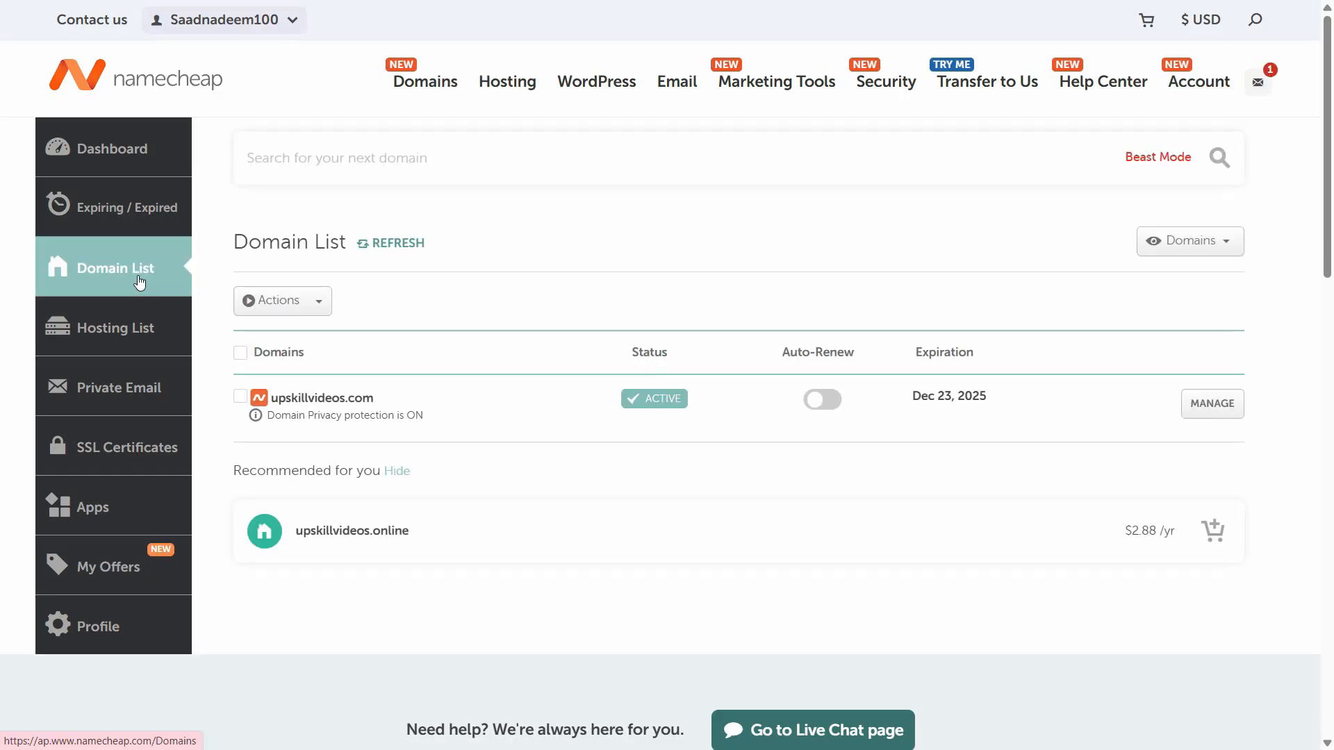
click(114, 166)
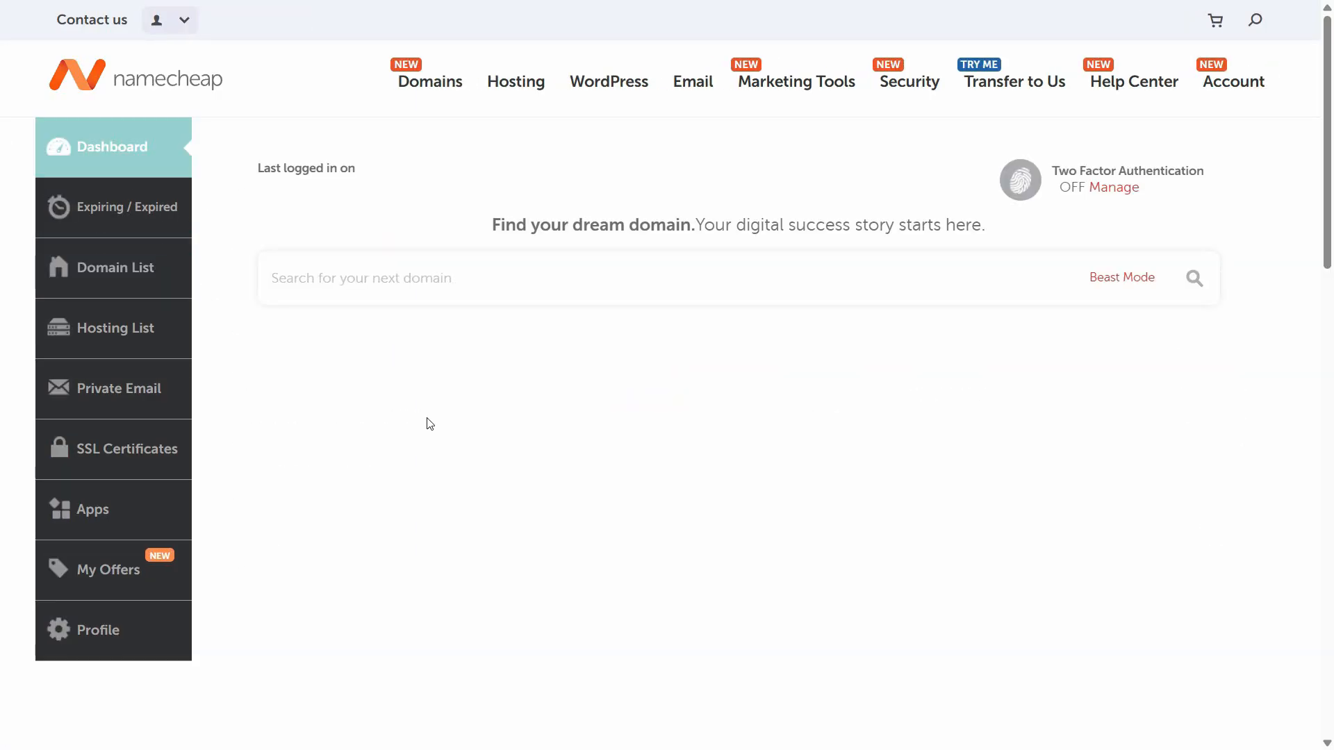
scroll(643, 528, down, 4)
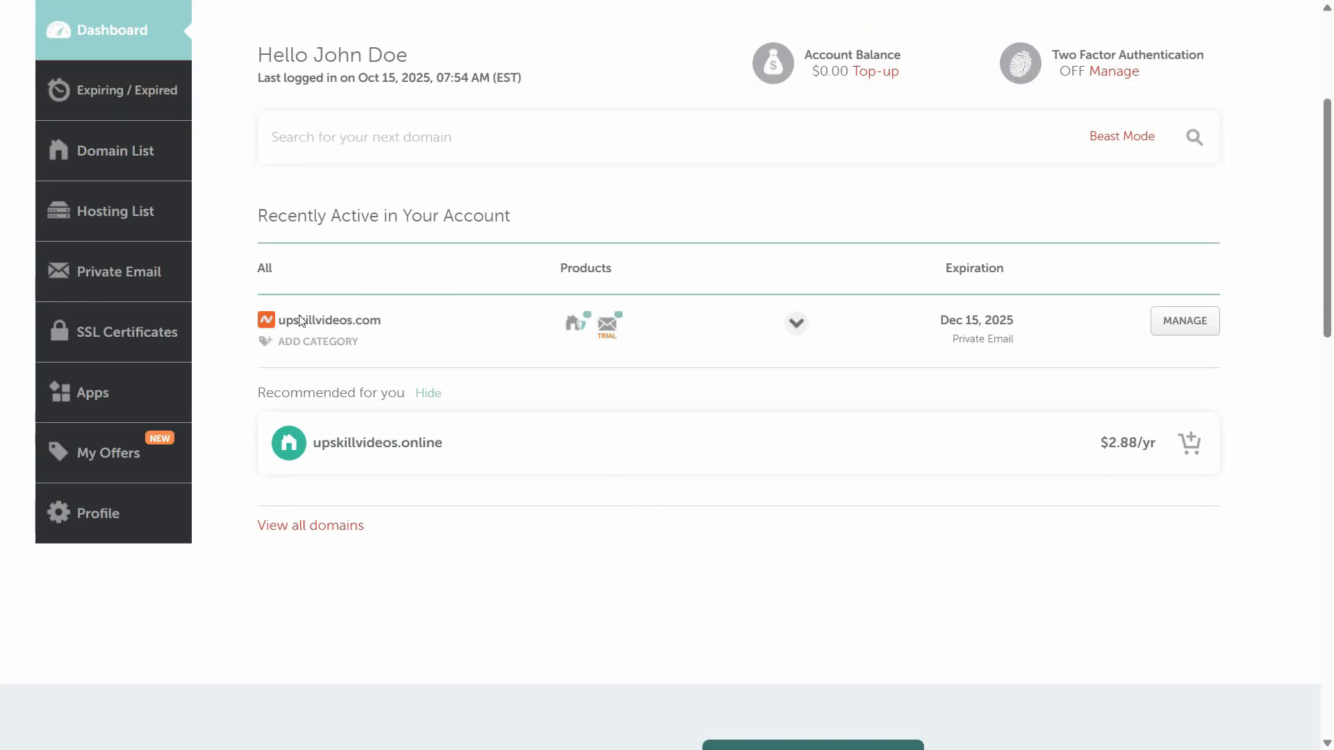
mouse_move(609, 332)
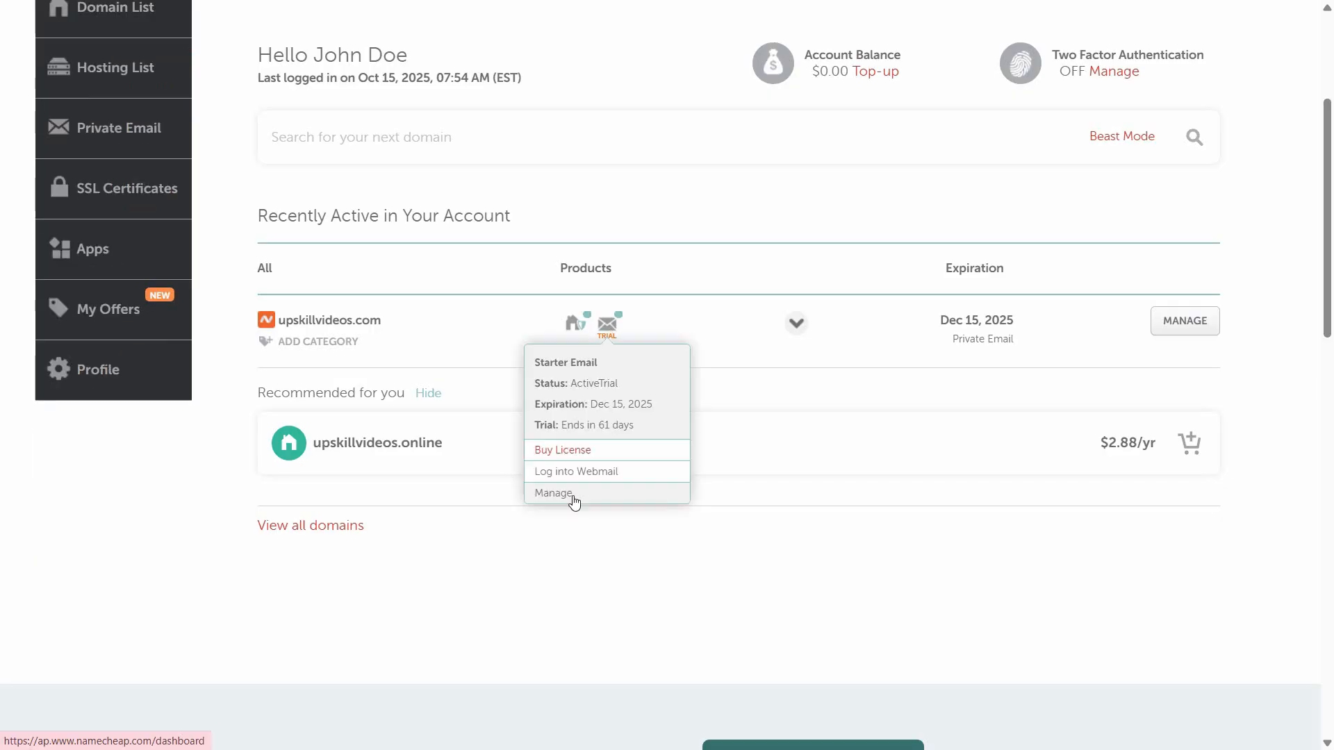
scroll(614, 528, up, 1)
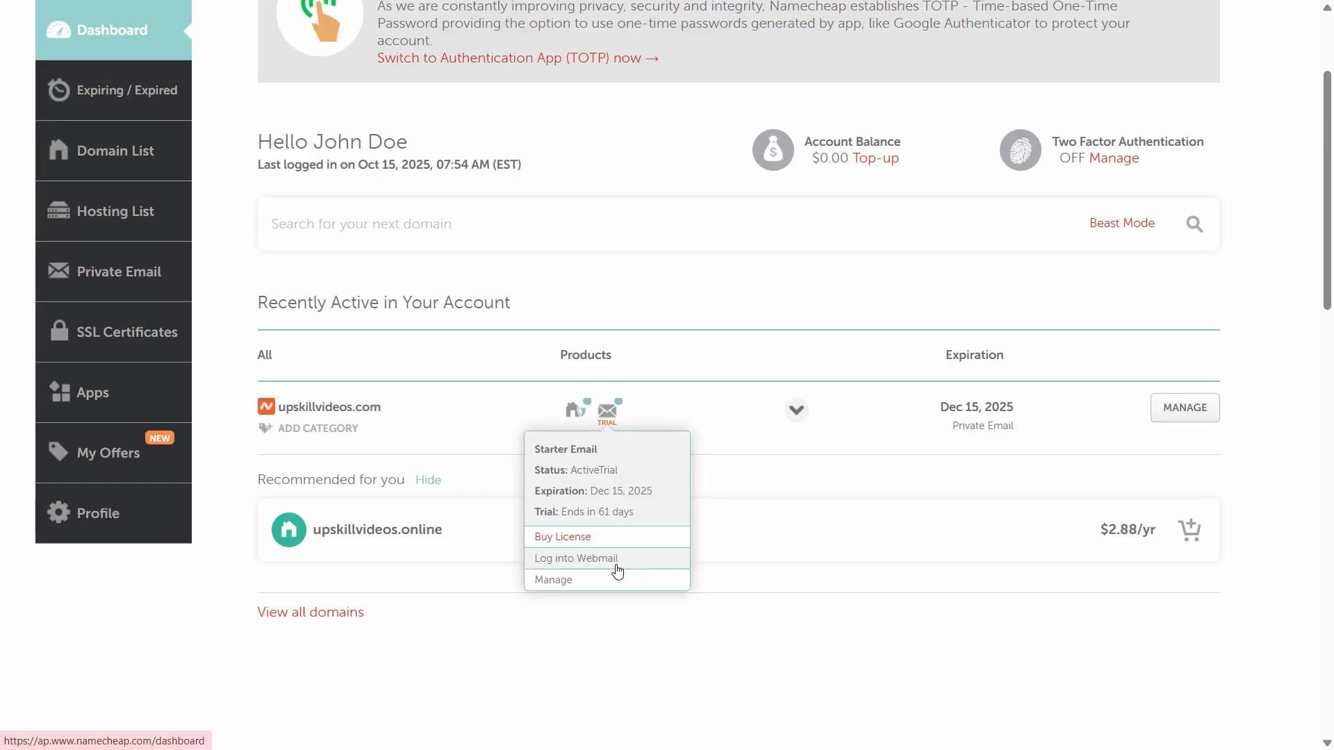
click(616, 566)
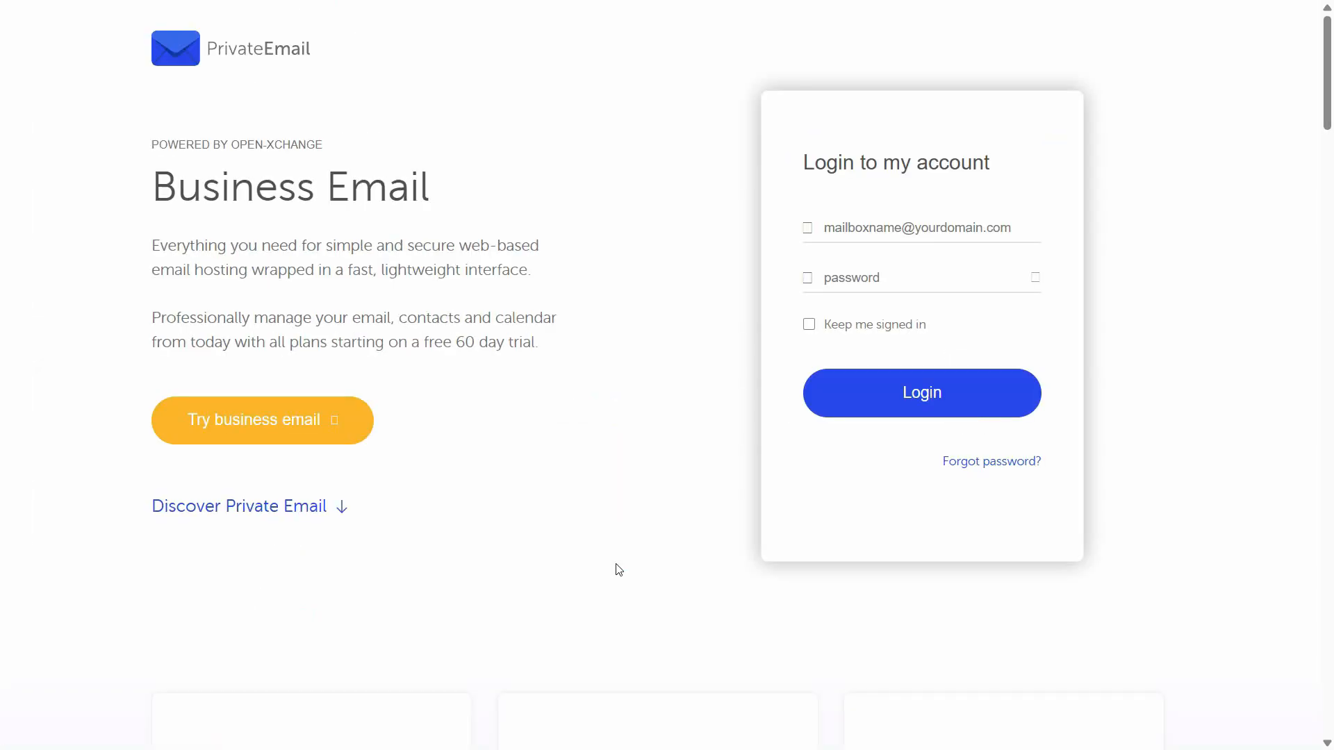
Step: Sign in to Private Email webmail with the admin mailbox address and its password
click(938, 227)
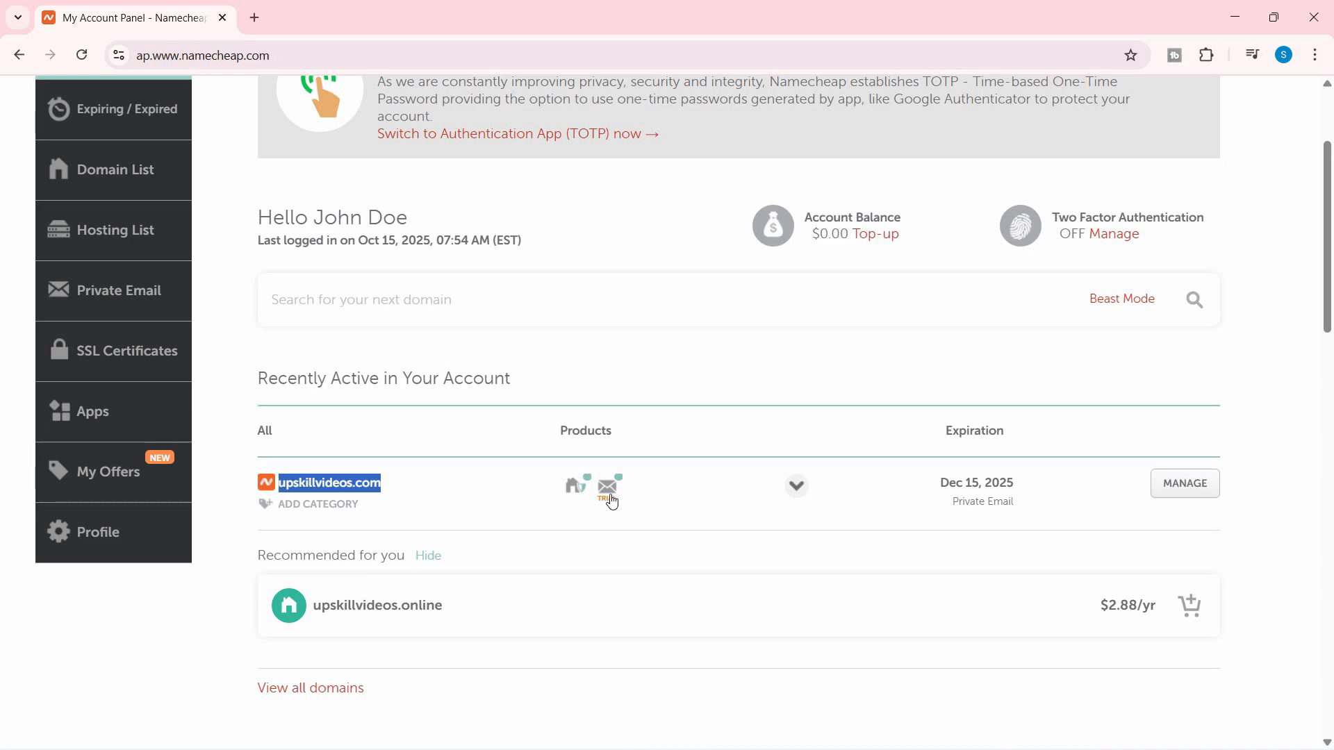
mouse_move(610, 497)
click(562, 634)
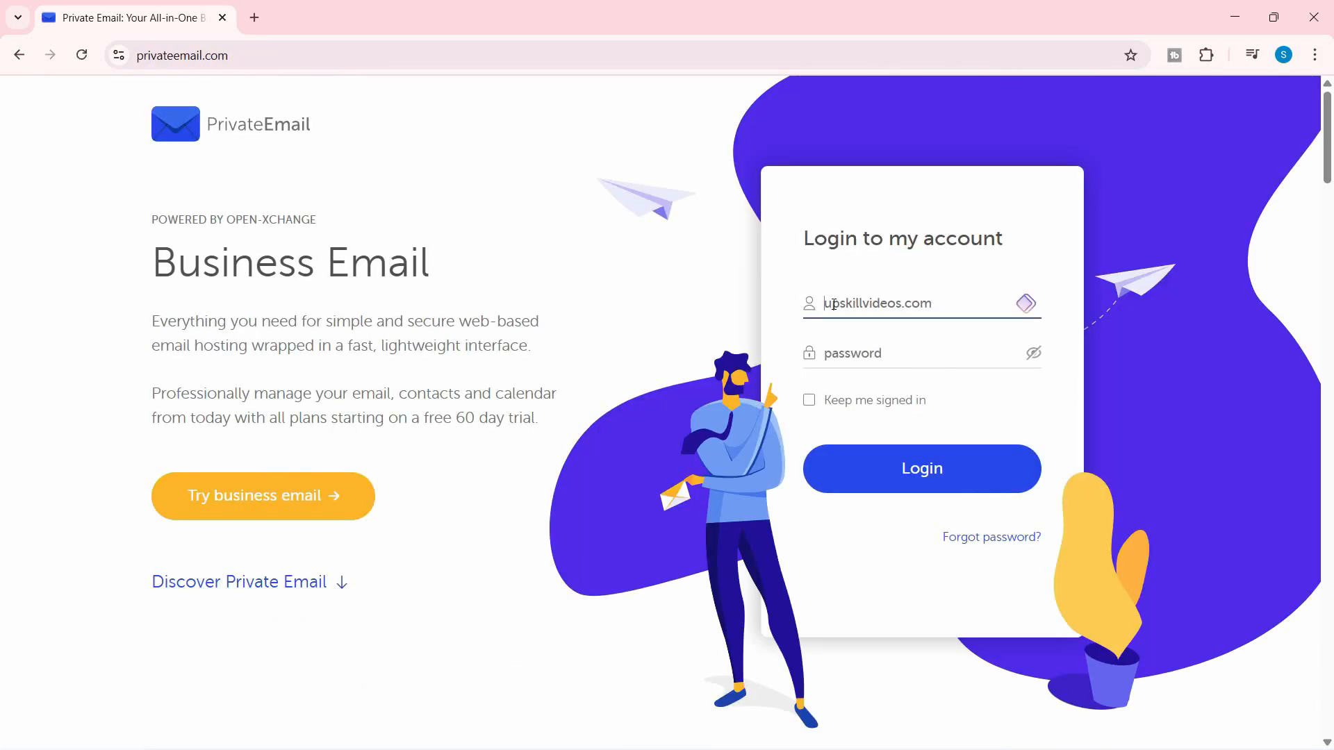
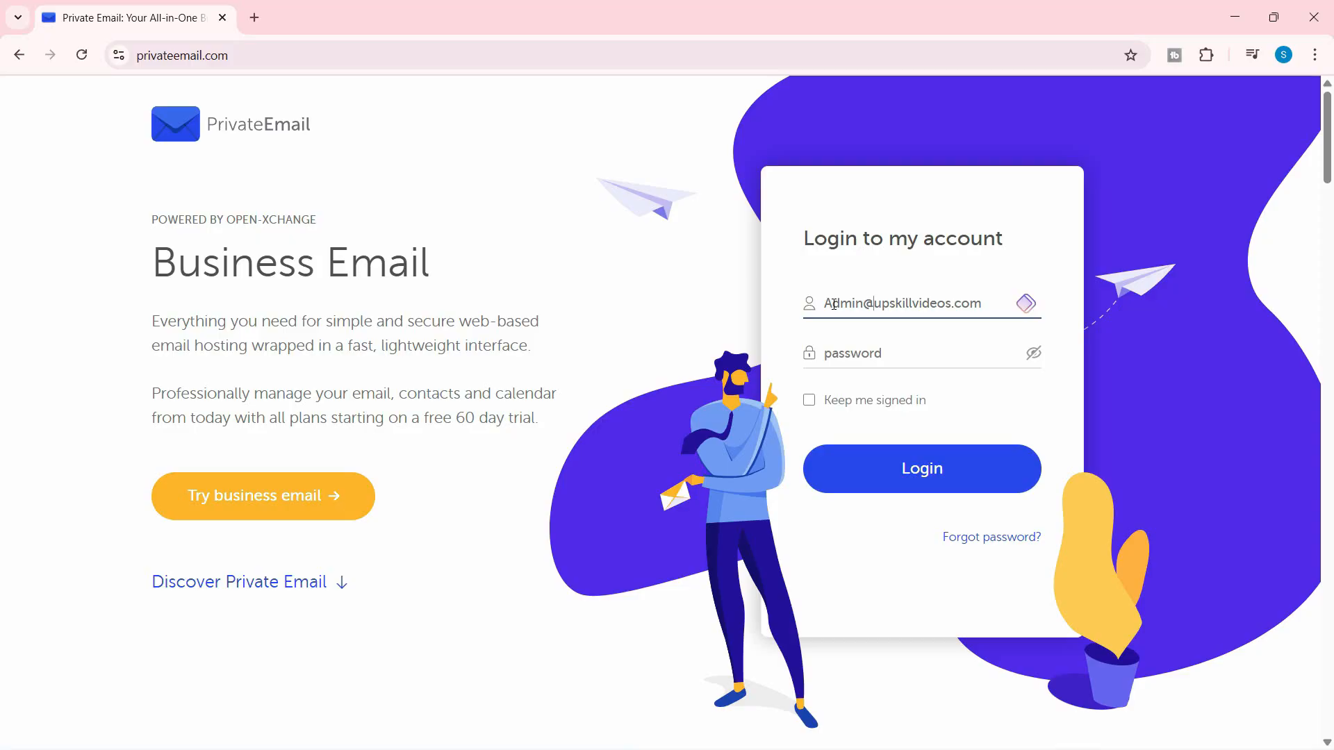
click(896, 354)
text(••)
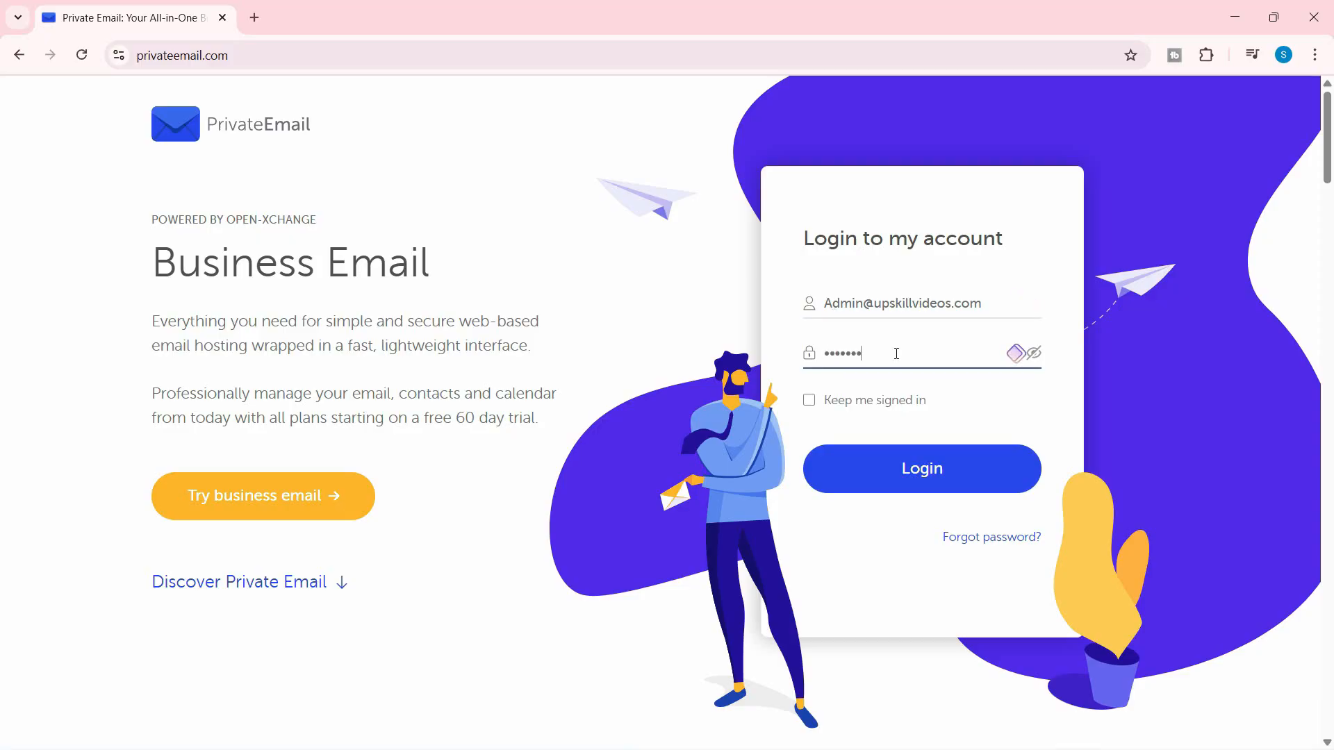
key(Return)
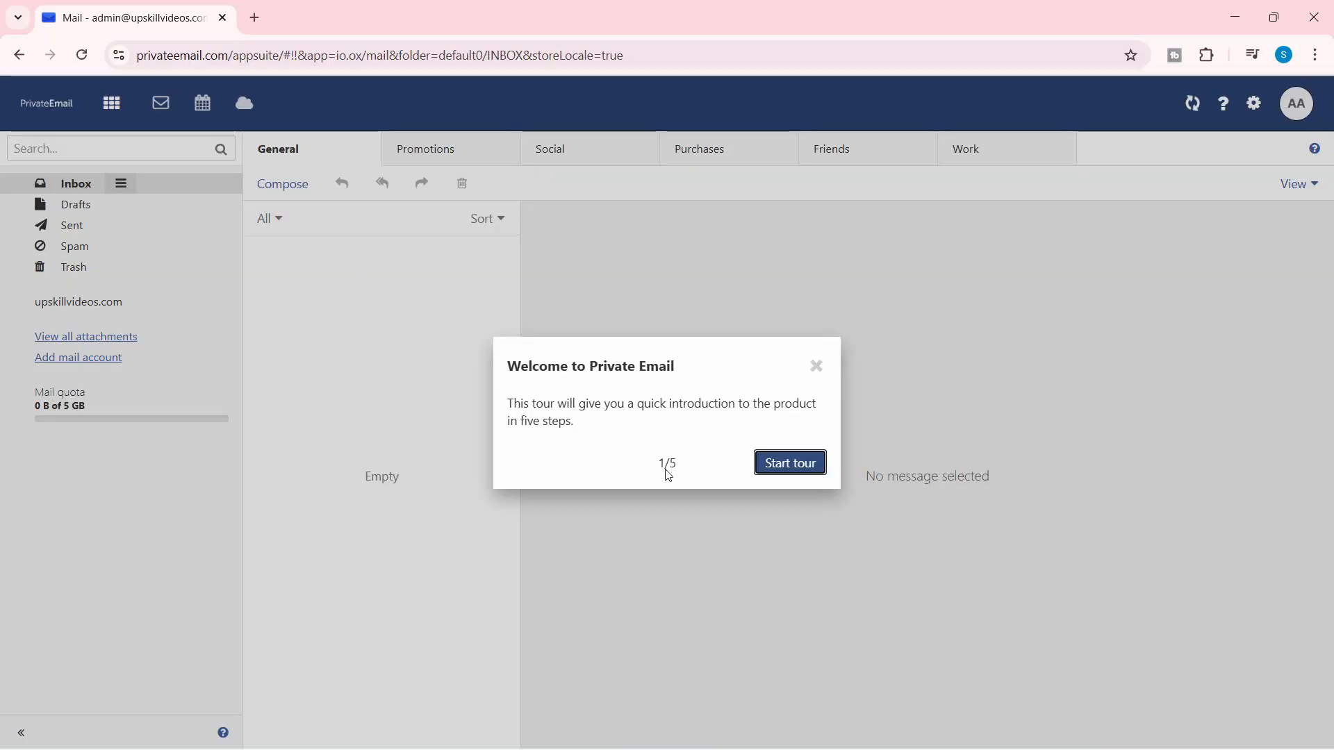
Step: Step through the welcome tour, glance at Drafts, and return to the empty Inbox
click(803, 471)
click(801, 464)
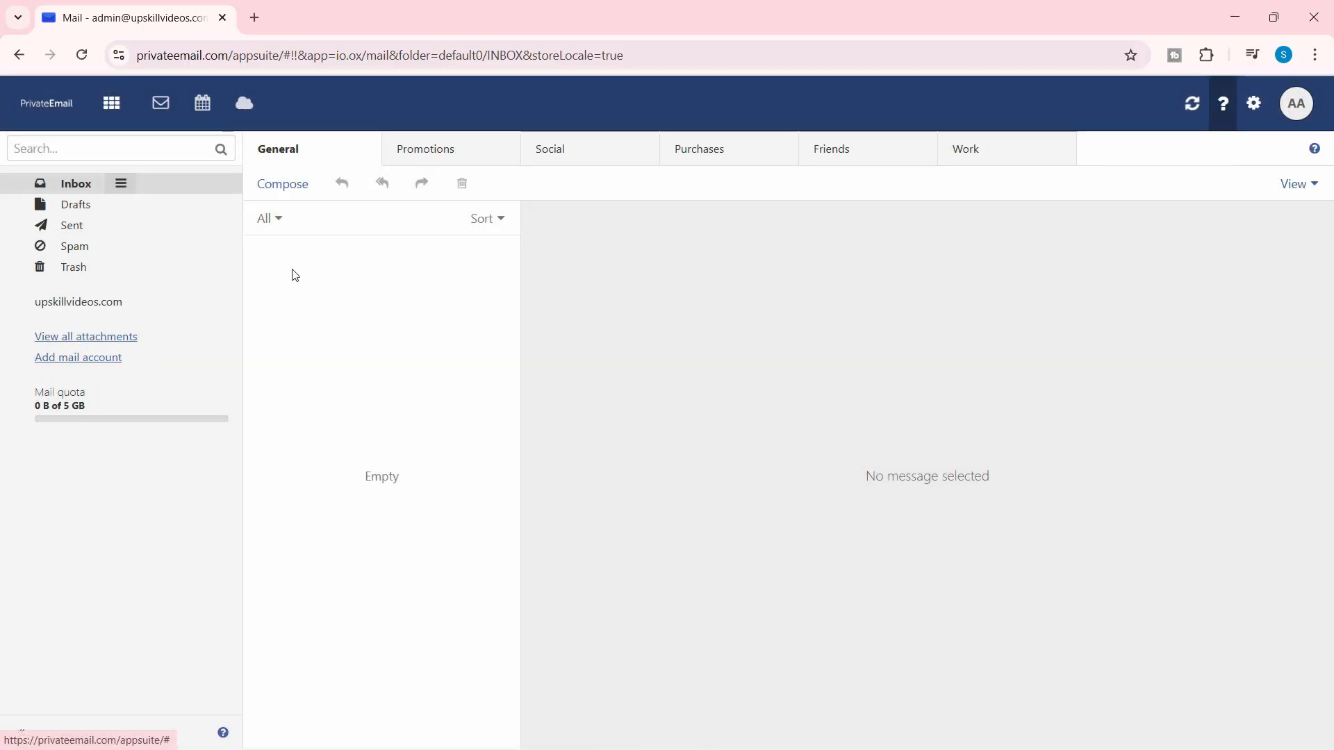
click(112, 205)
click(52, 185)
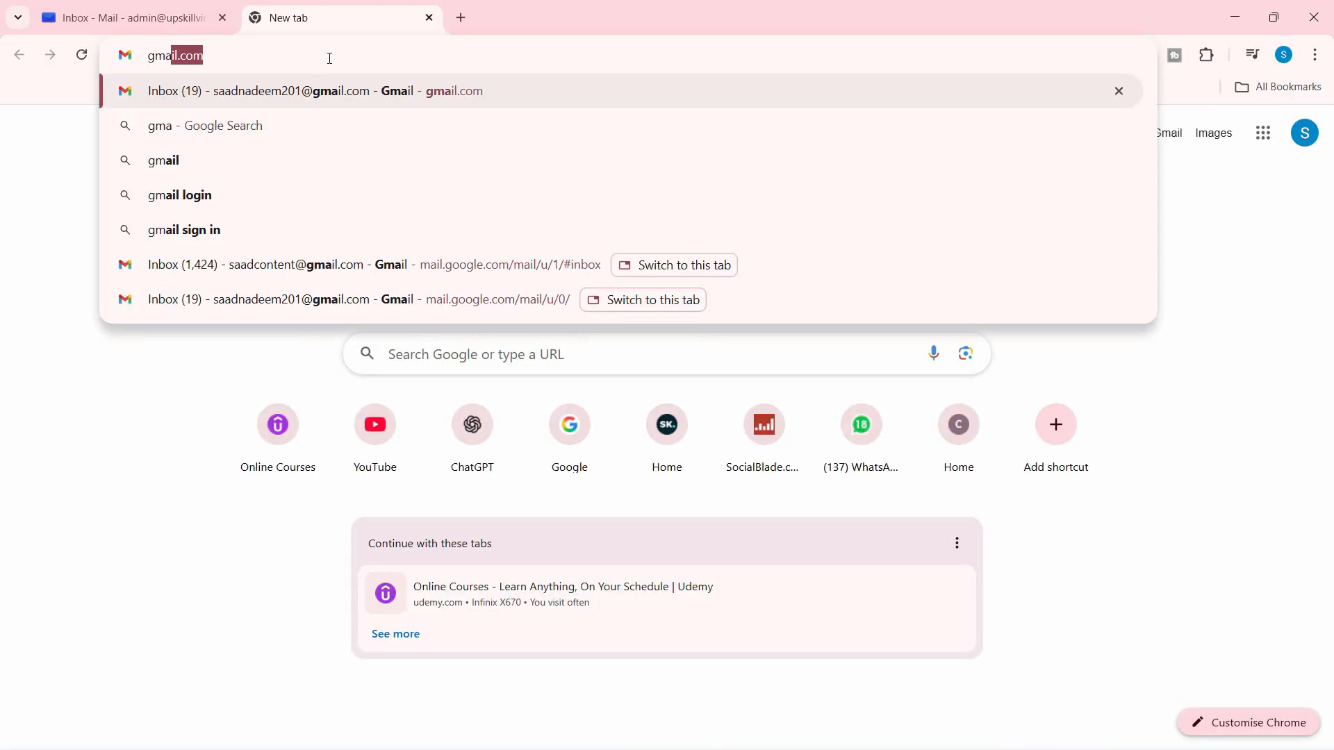
Step: Send a 'Test' email from Gmail to the admin mailbox, then open it in the webmail inbox
text(l)
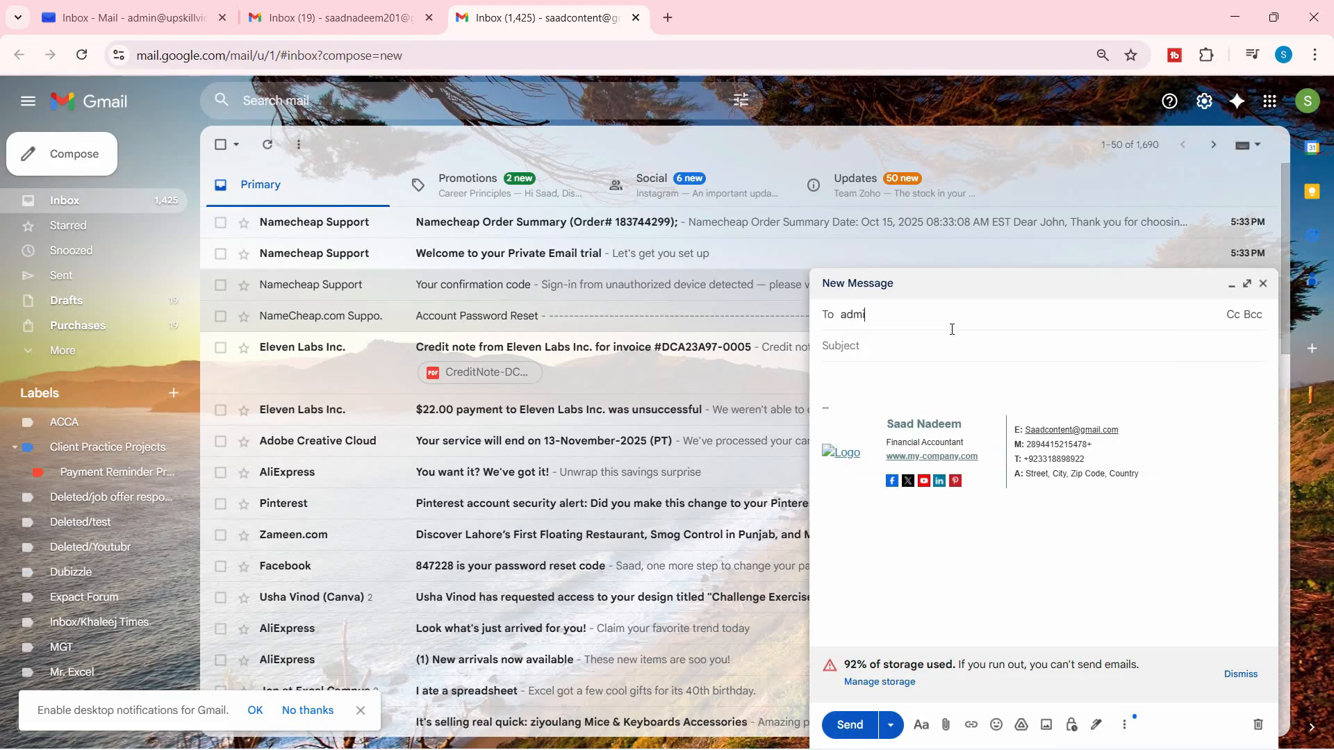
text(upskillvideos.com)
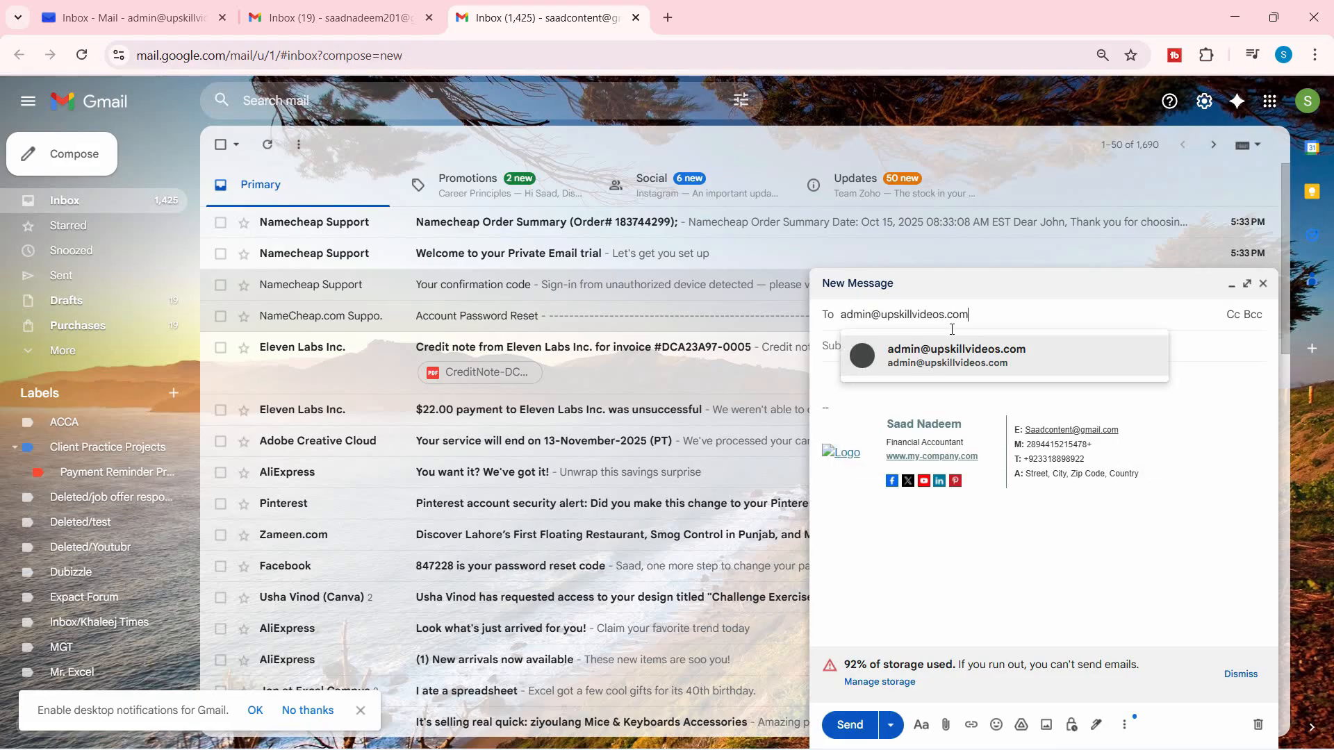
click(952, 360)
text(Test)
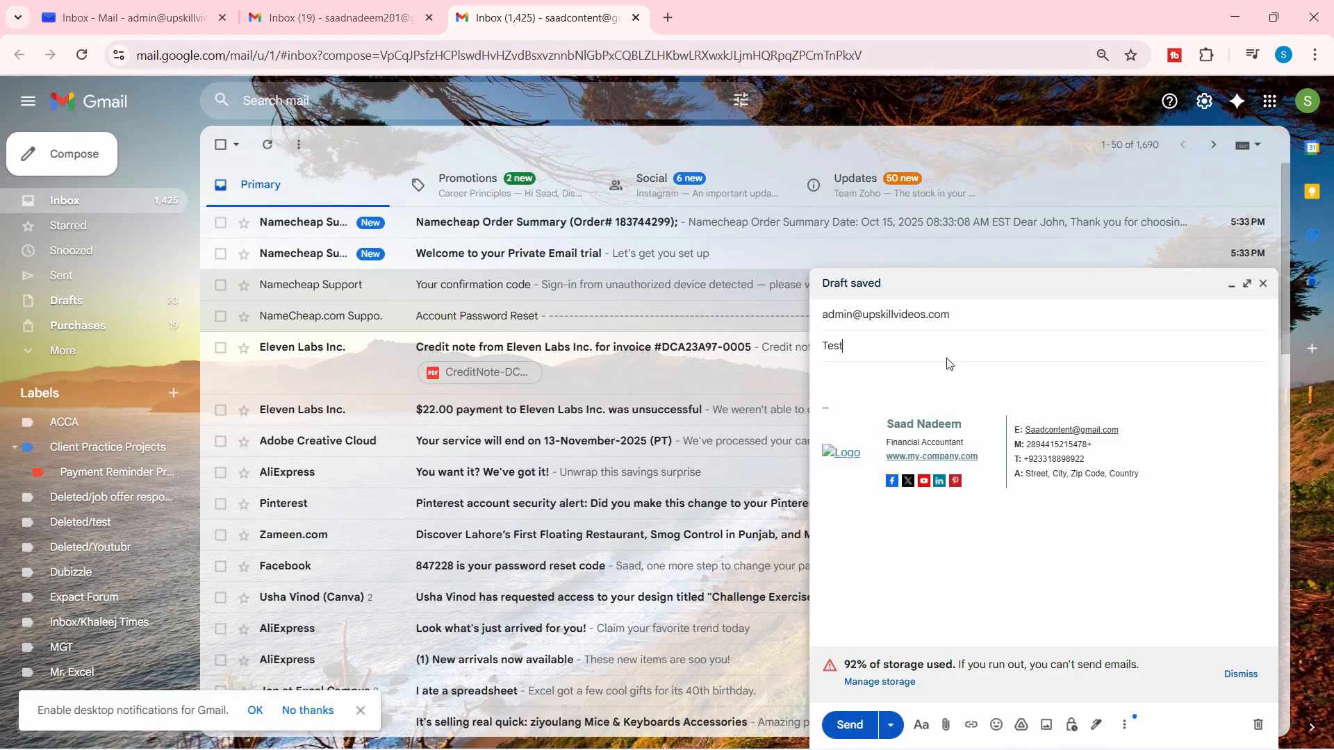
text(Test email)
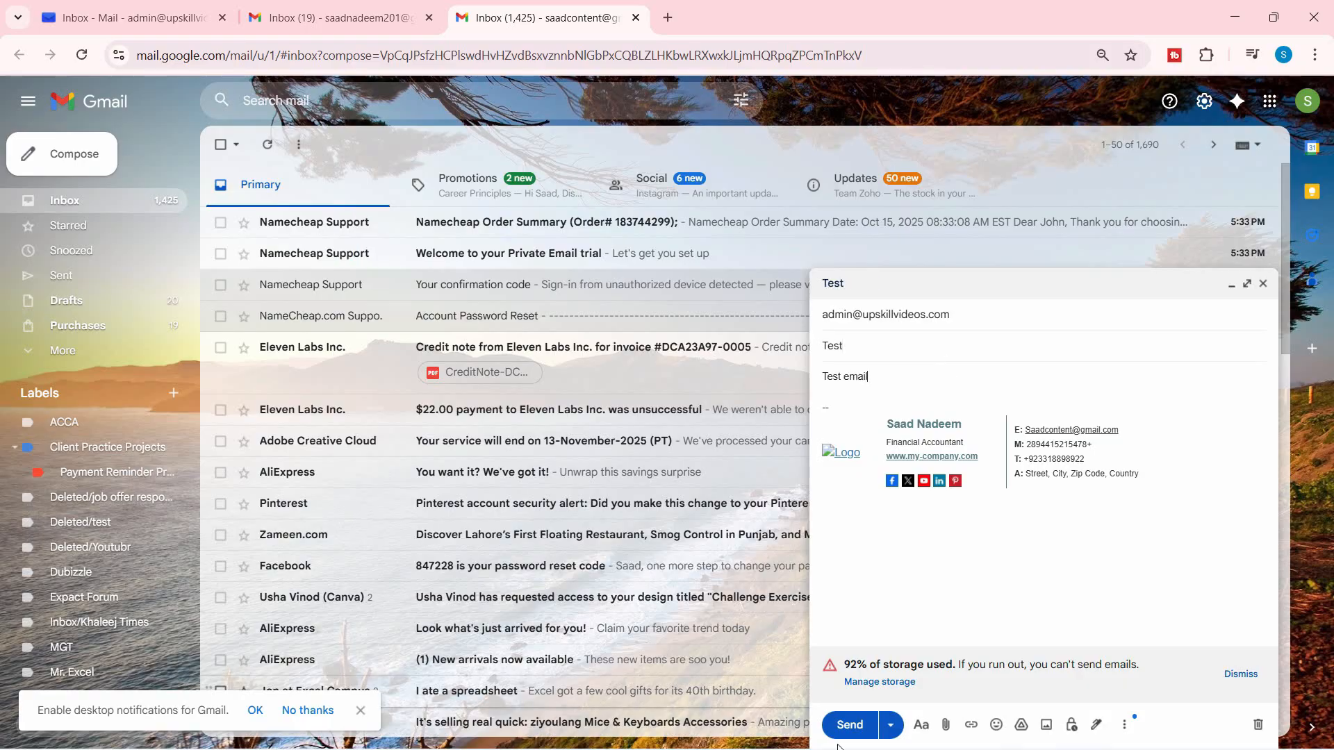
key(ctrl+1)
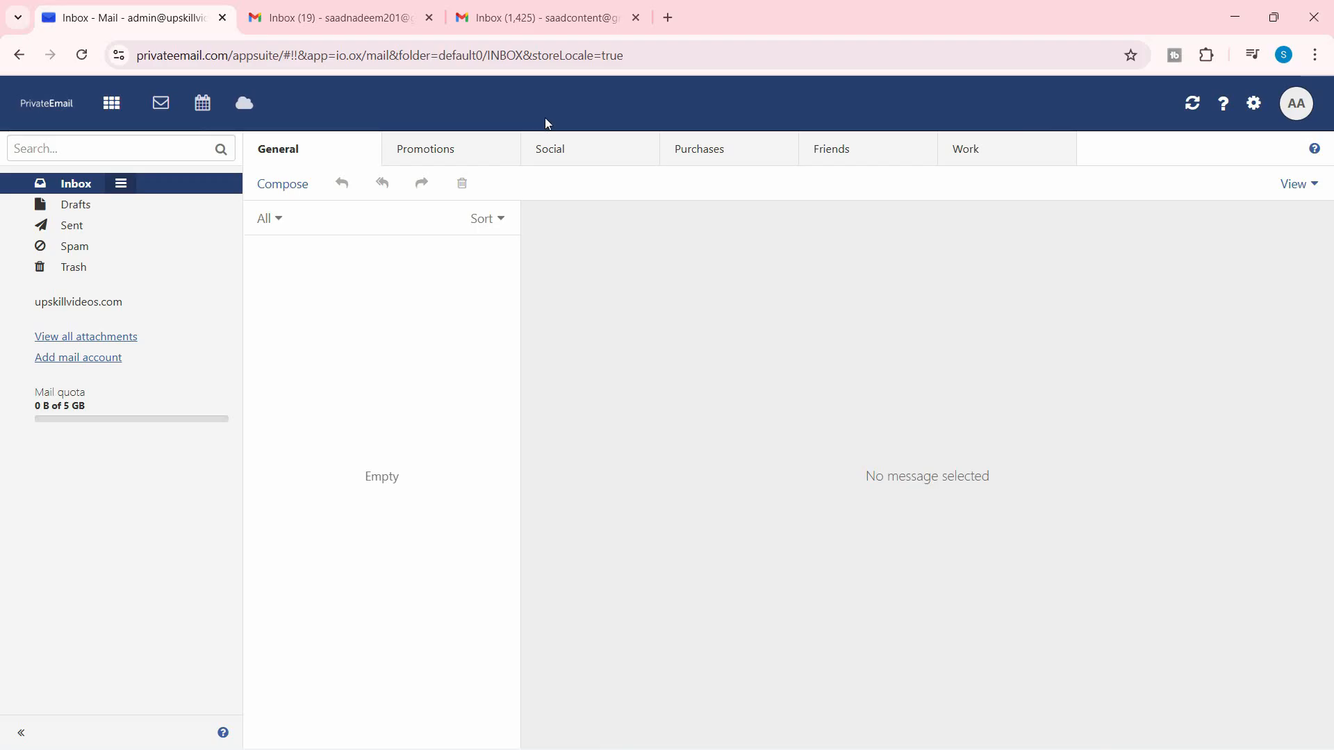
click(392, 309)
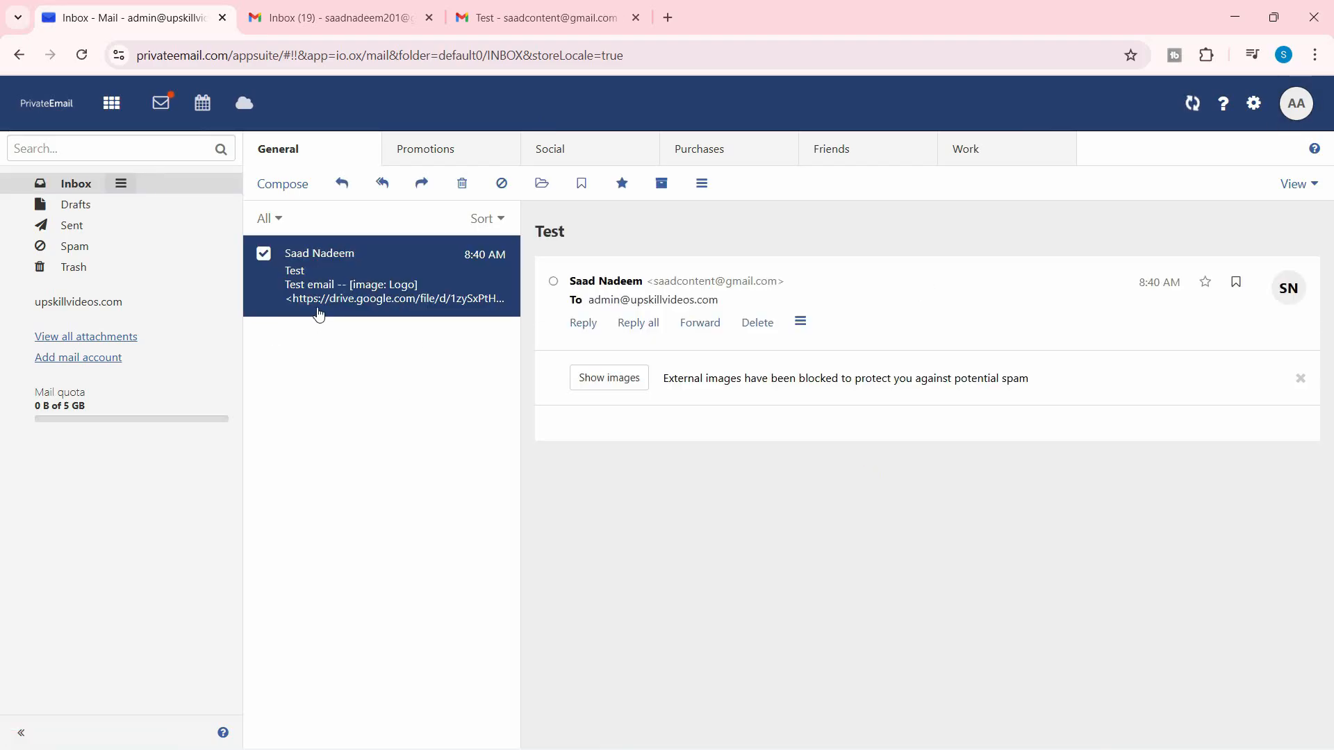